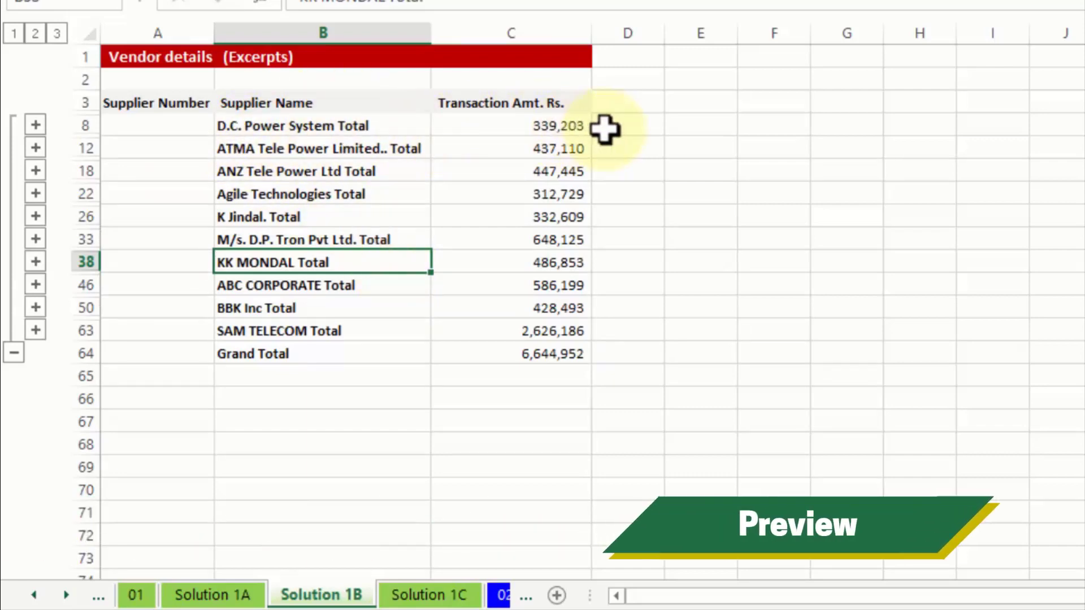
Step: On Solution 1B, expand the D.C. Power System and ATMA Tele Power groups, then view outline levels 2 and 3
{"action": "left_click", "coordinate": [36, 125]}
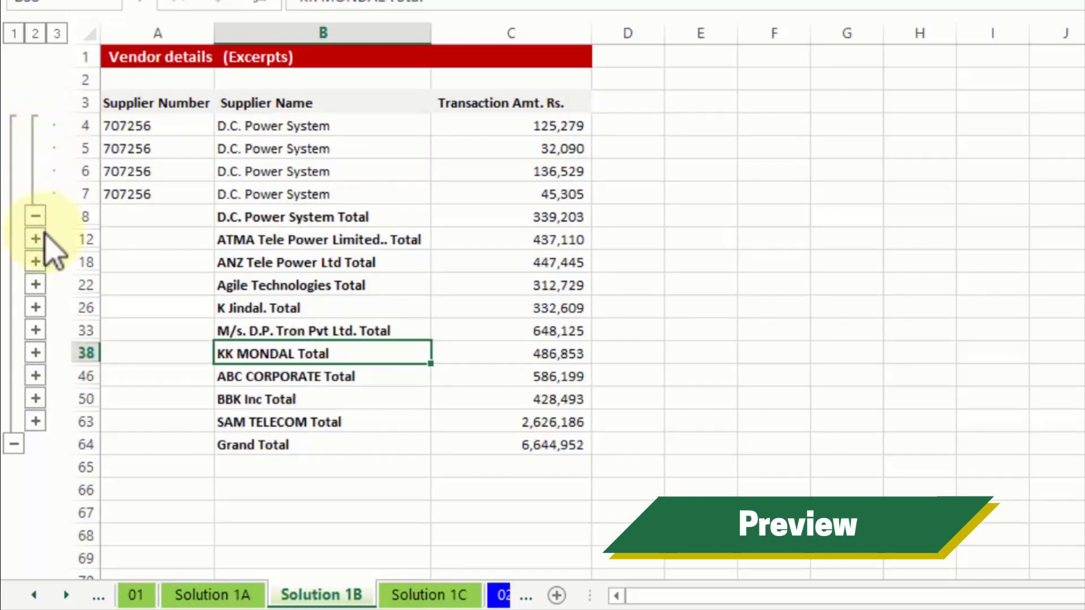
{"action": "left_click", "coordinate": [35, 239]}
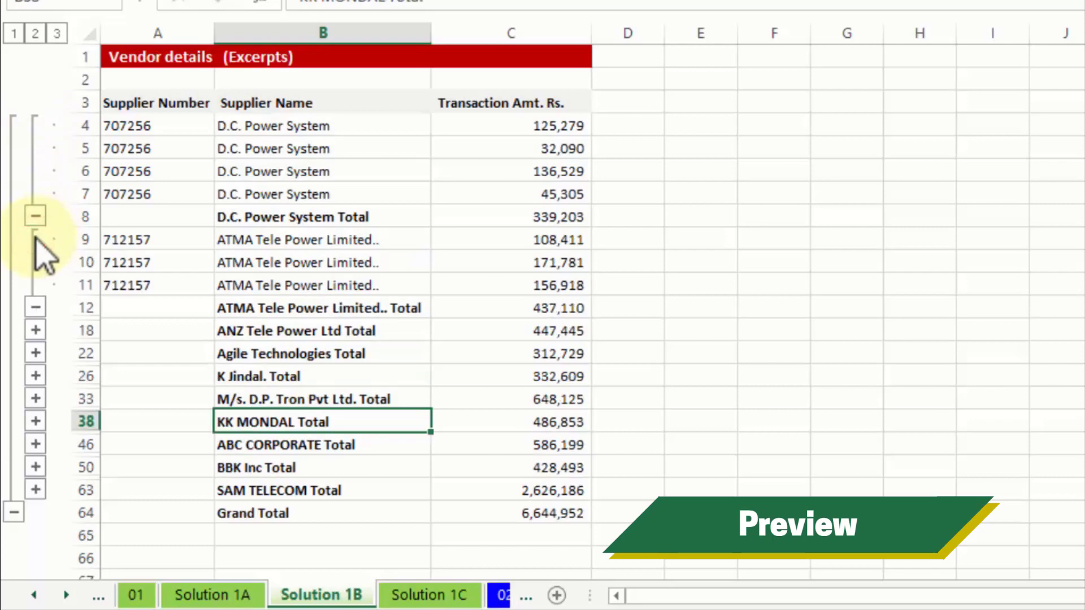
{"action": "left_click", "coordinate": [34, 32]}
{"action": "left_click", "coordinate": [56, 33]}
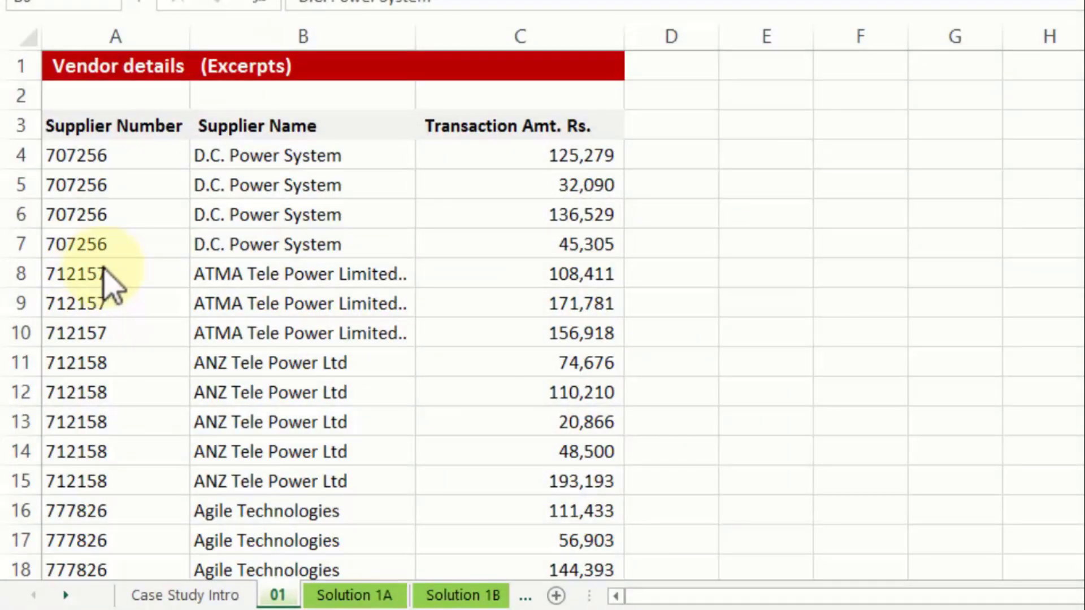
Step: On sheet 01, select D.C. Power System's supplier numbers, names and amounts in rows 4–7
{"action": "left_click", "coordinate": [152, 183]}
{"action": "left_click", "coordinate": [132, 159]}
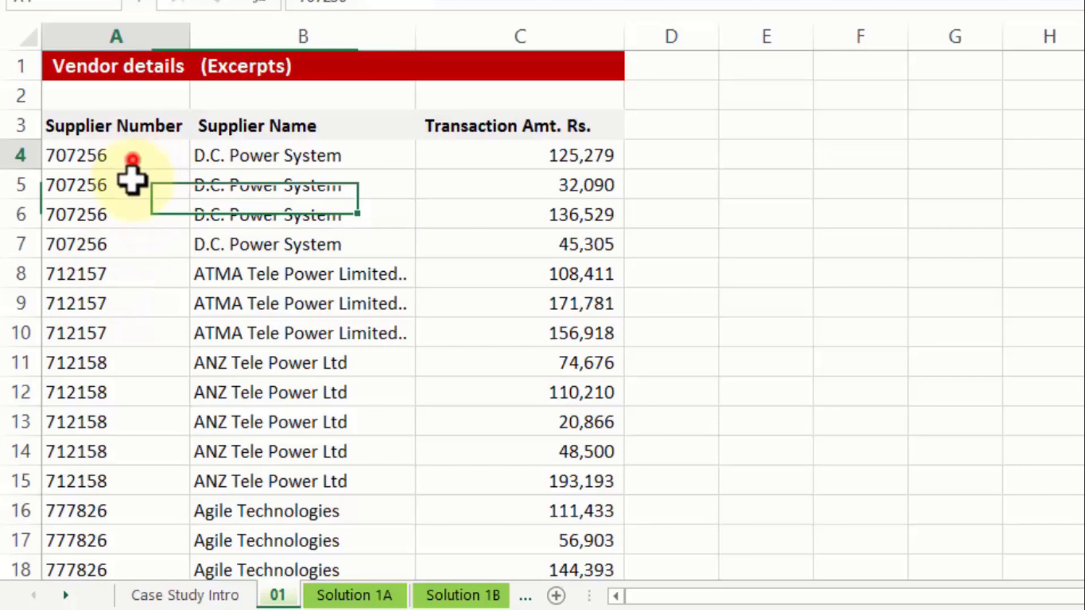
{"action": "left_click_drag", "start_coordinate": [133, 180], "coordinate": [133, 229]}
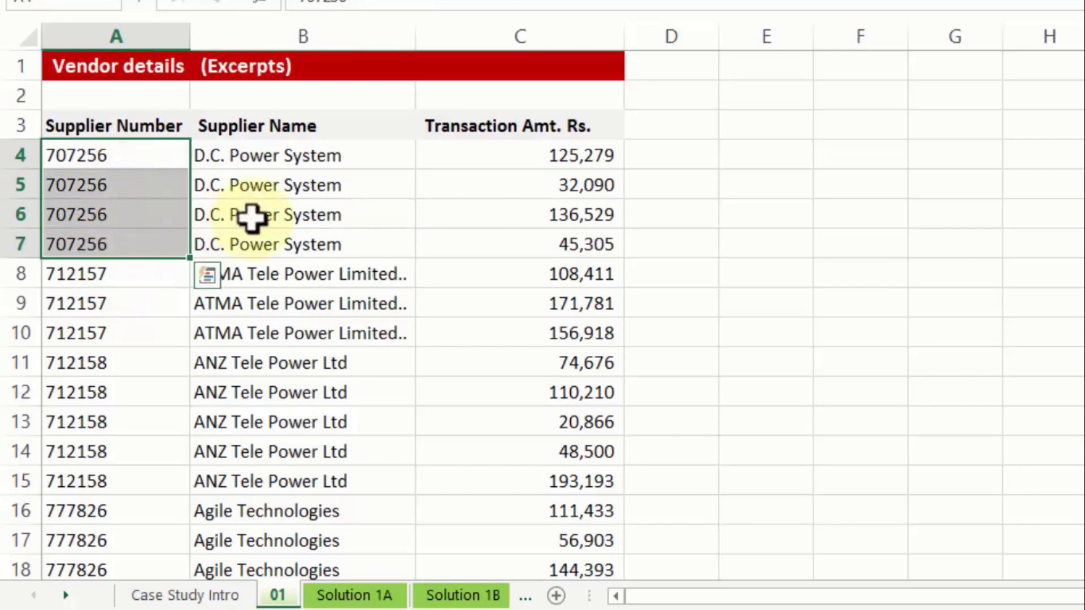
{"action": "left_click_drag", "start_coordinate": [254, 165], "coordinate": [253, 247]}
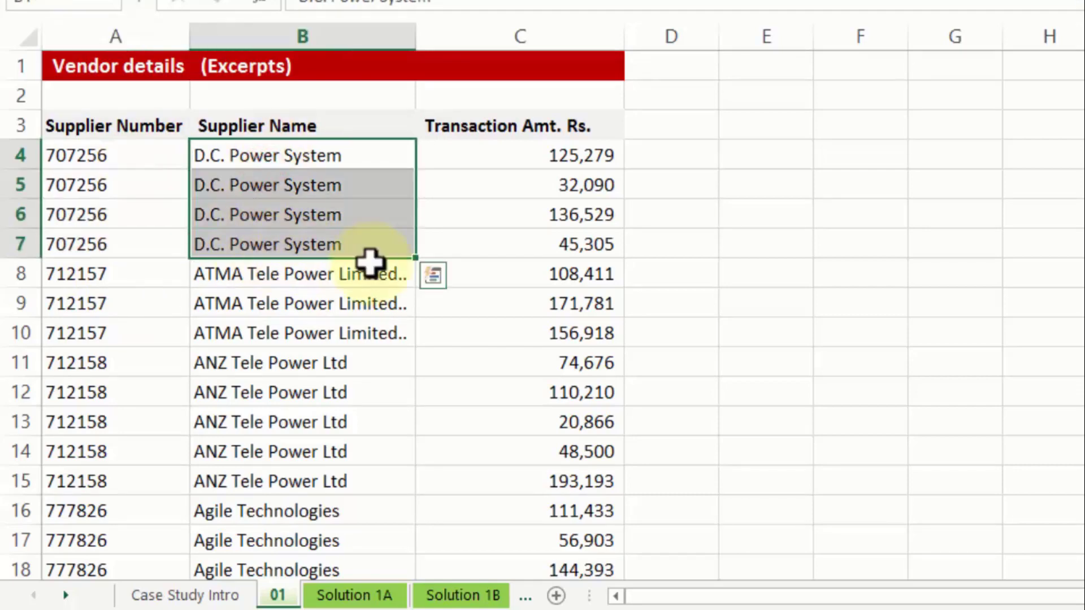
{"action": "left_click_drag", "start_coordinate": [565, 154], "coordinate": [551, 238]}
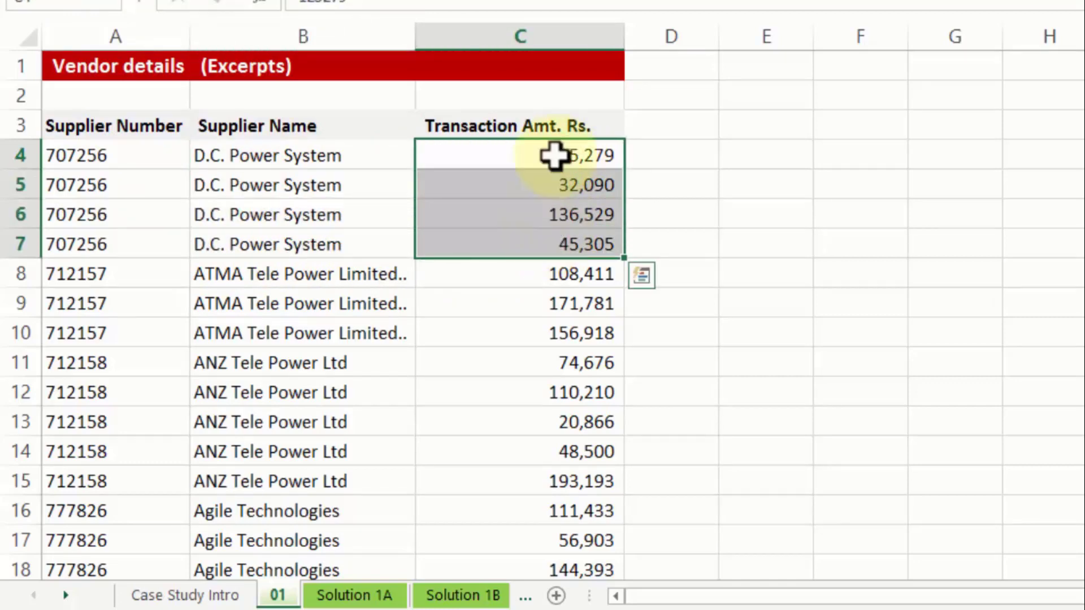
{"action": "left_click_drag", "start_coordinate": [552, 155], "coordinate": [541, 244]}
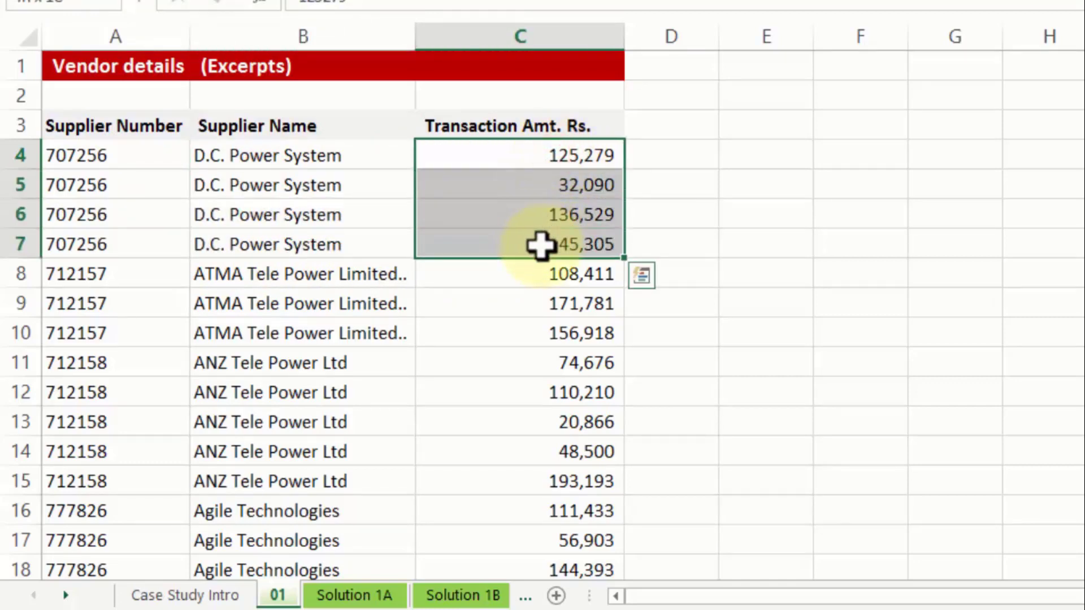
{"action": "left_click", "coordinate": [322, 155]}
{"action": "left_click_drag", "start_coordinate": [322, 156], "coordinate": [328, 239]}
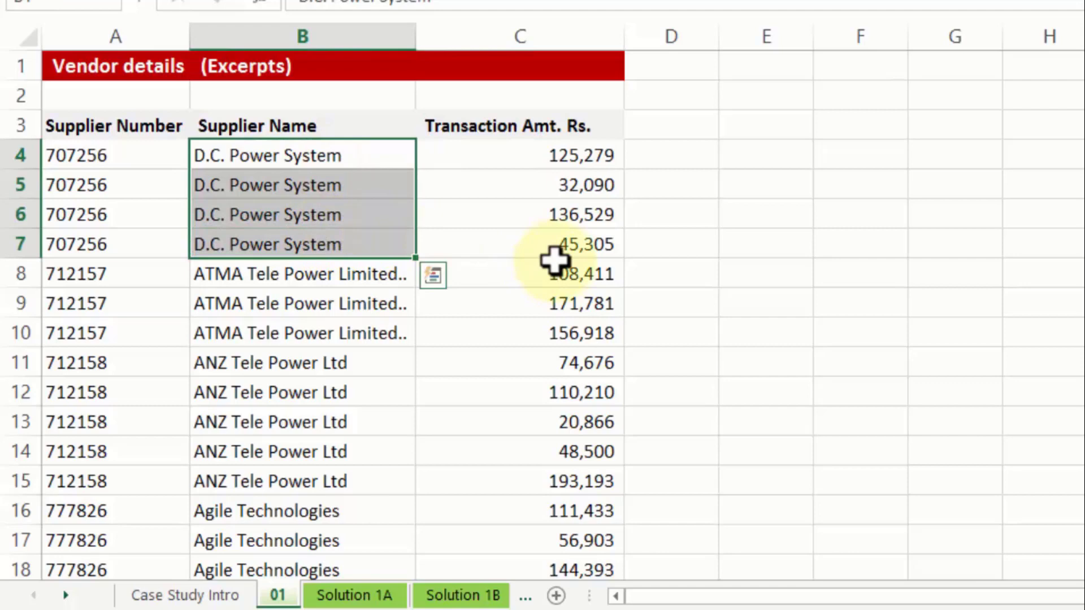
Step: Insert a blank row 8 and AutoSum C4:C7 into C8, giving 339,203
{"action": "left_click", "coordinate": [9, 274]}
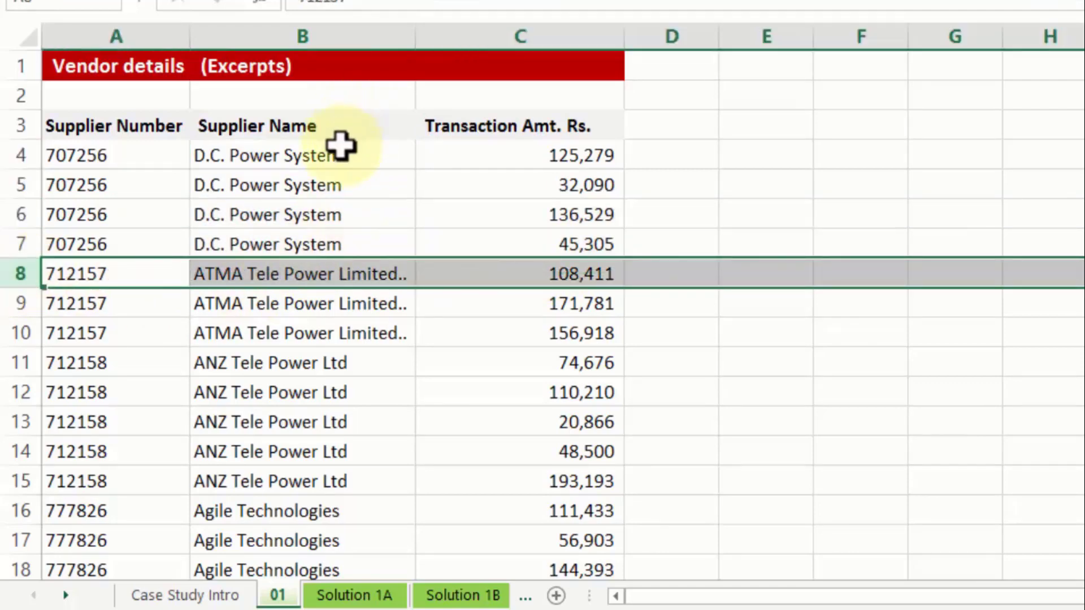
{"action": "key", "text": "ctrl+shift+plus"}
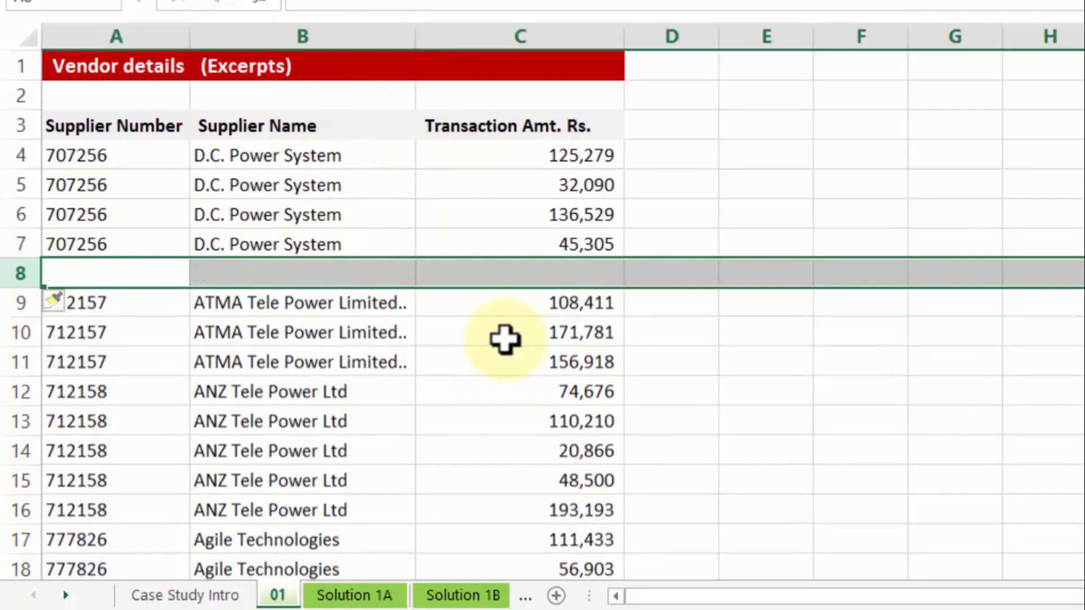
{"action": "left_click", "coordinate": [588, 282]}
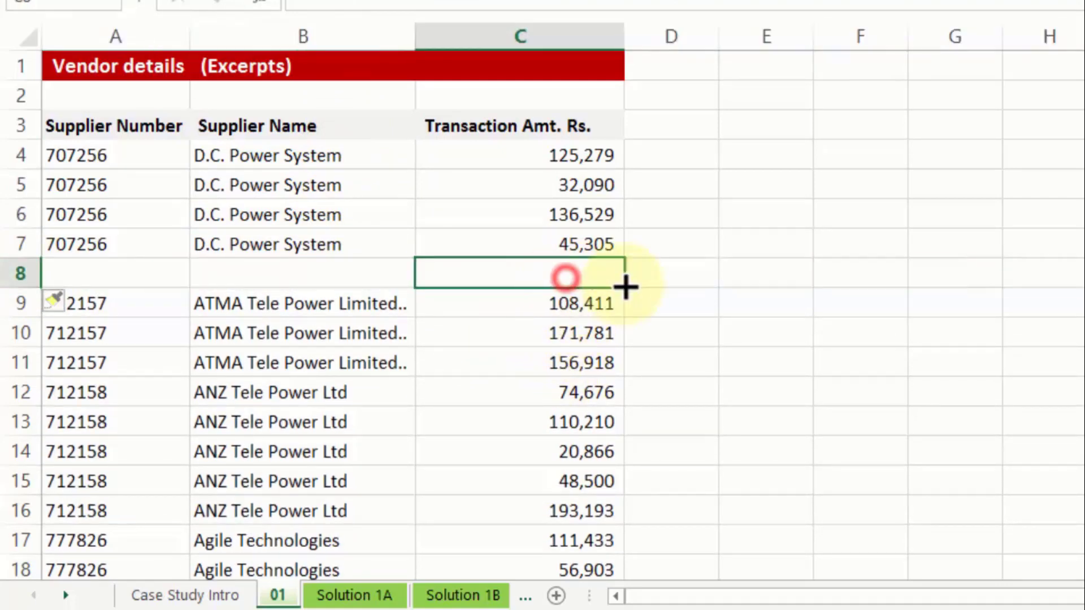
{"action": "key", "text": "alt+equal"}
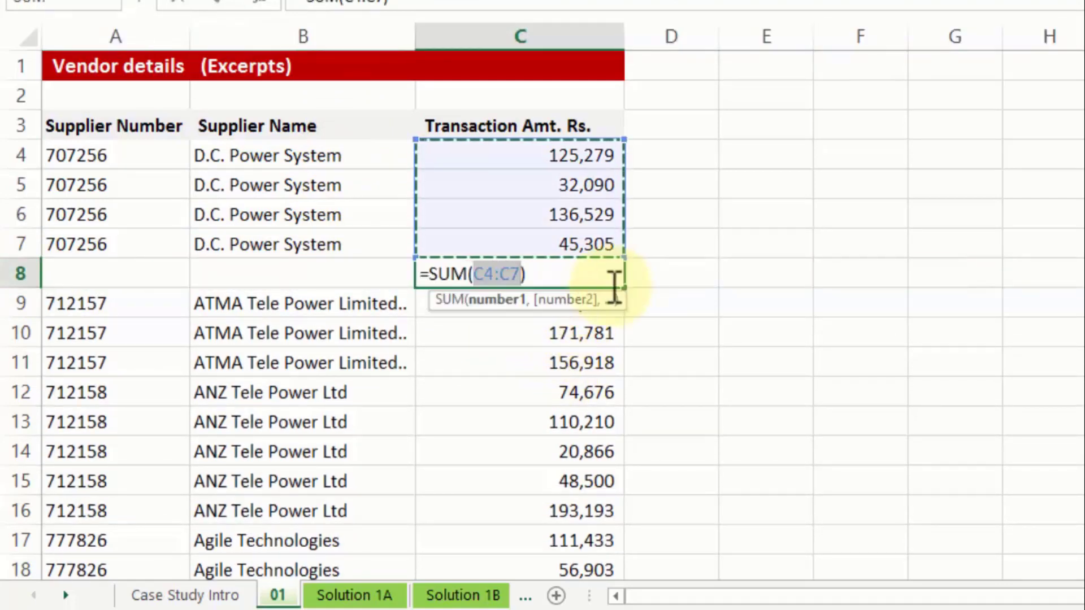
{"action": "key", "text": "Return"}
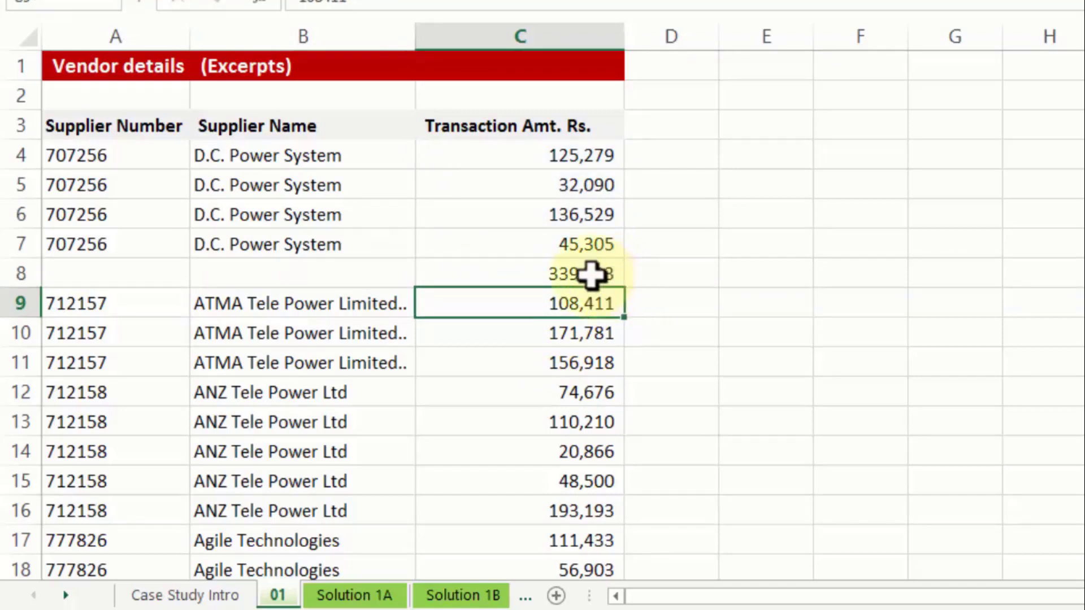
Step: Label B8 'D.C. Power System Total', then make A8:C8 bold with a yellow fill
{"action": "left_click", "coordinate": [289, 269]}
{"action": "type", "text": "D.C. Power System"}
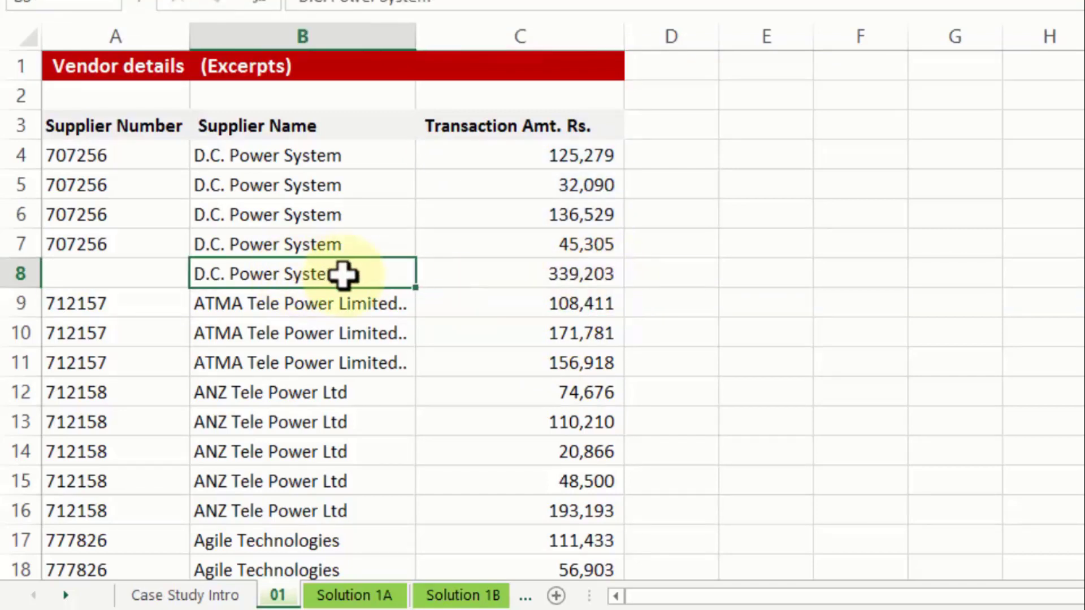
{"action": "left_click", "coordinate": [356, 274]}
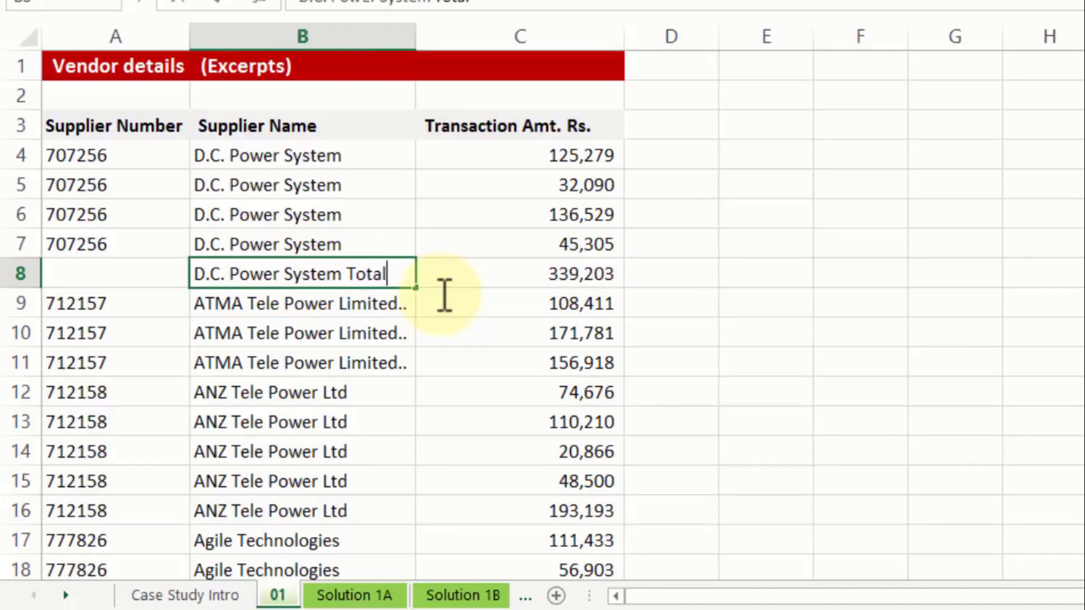
{"action": "type", "text": "Total"}
{"action": "left_click", "coordinate": [477, 325]}
{"action": "left_click_drag", "start_coordinate": [133, 273], "coordinate": [490, 273]}
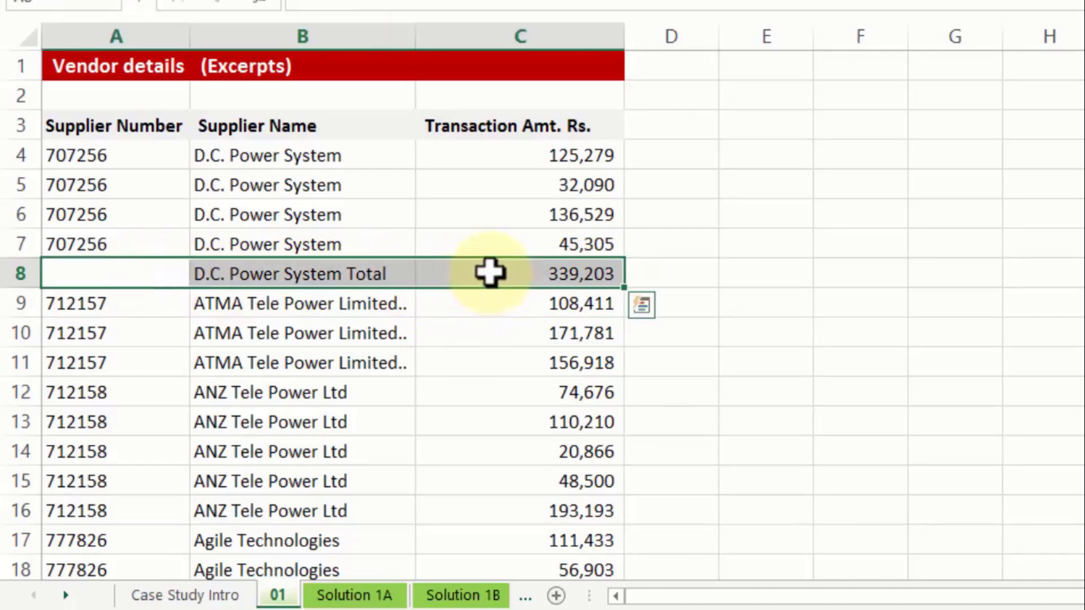
{"action": "key", "text": "ctrl+b"}
{"action": "left_click", "coordinate": [413, 2]}
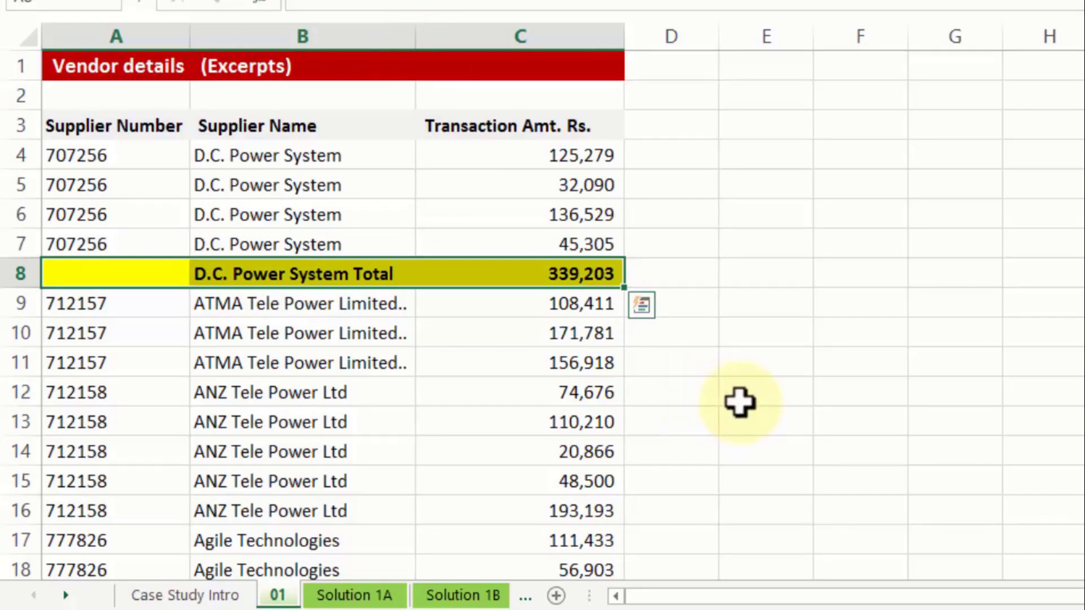
Step: Review Solution 1B's grouped totals by expanding two supplier groups and toggling outline levels 2 and 3
{"action": "left_click", "coordinate": [464, 595]}
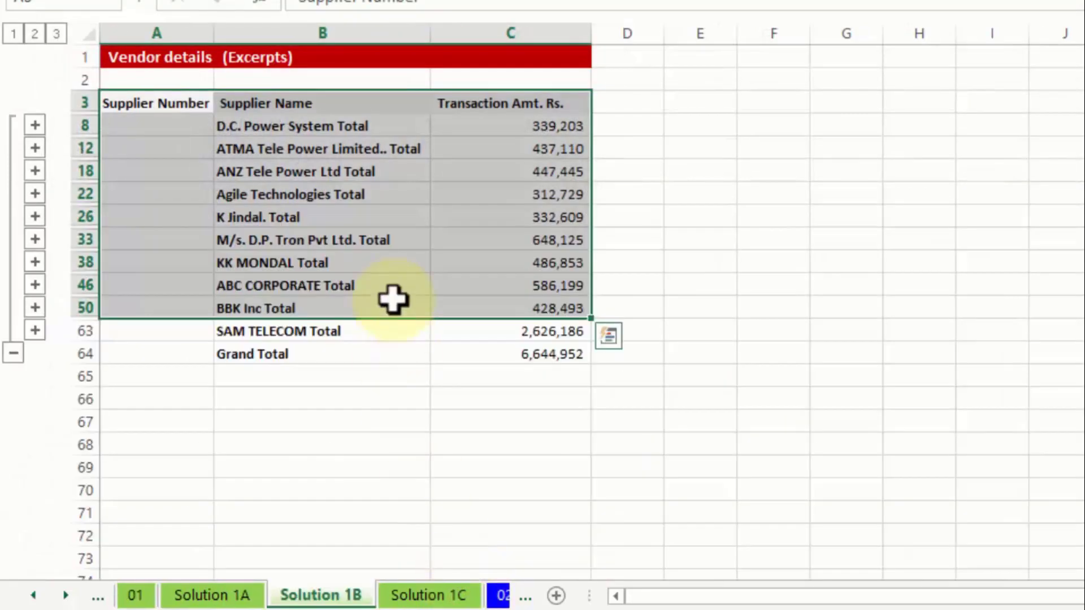
{"action": "left_click", "coordinate": [392, 261]}
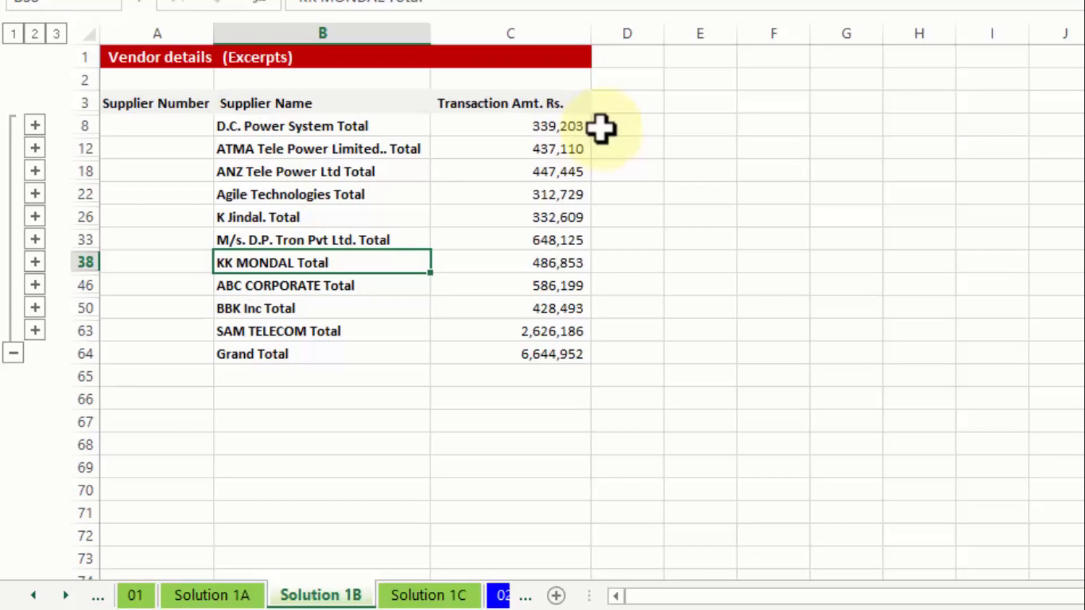
{"action": "left_click", "coordinate": [35, 125]}
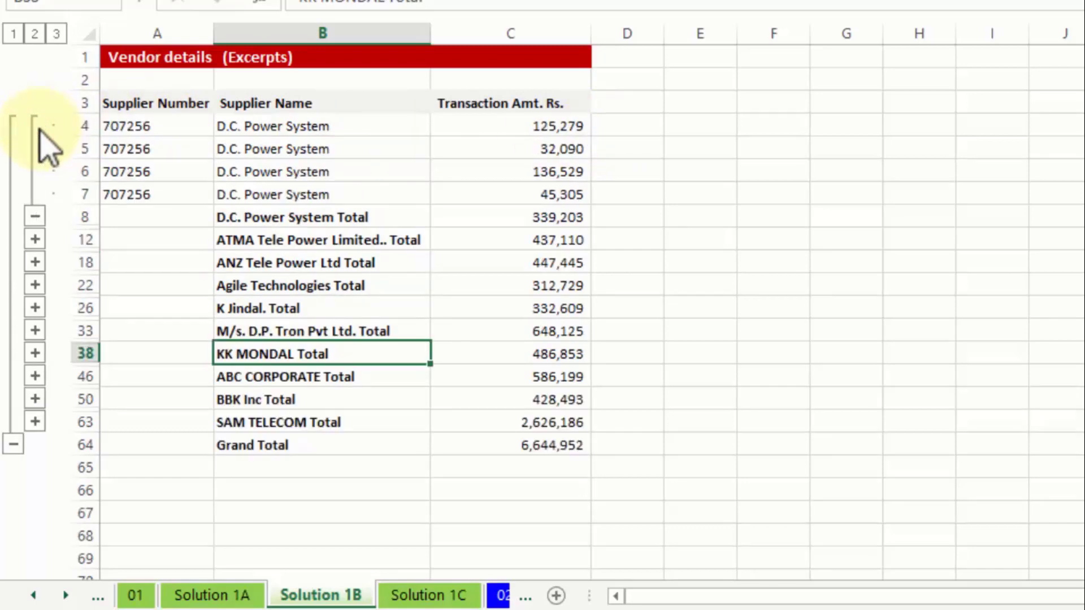
{"action": "left_click", "coordinate": [35, 239]}
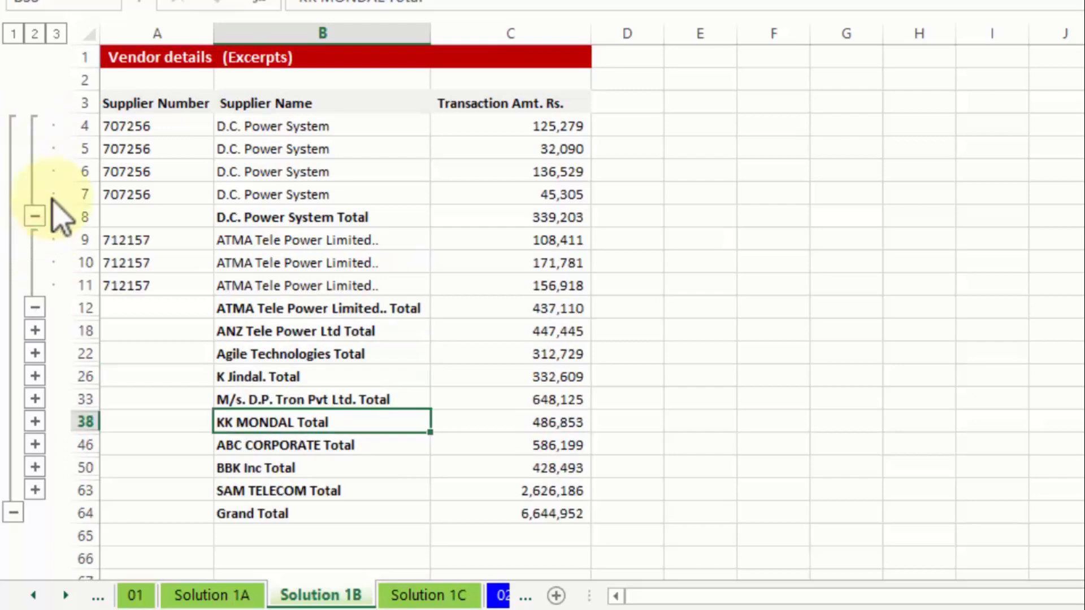
{"action": "left_click", "coordinate": [35, 34]}
{"action": "left_click", "coordinate": [57, 34]}
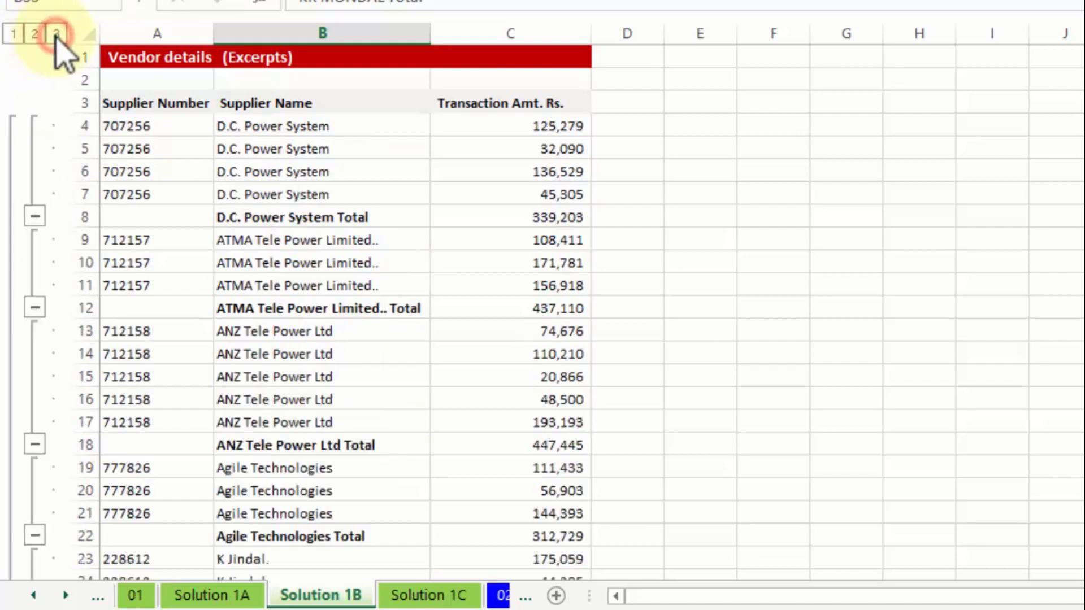
{"action": "scroll", "coordinate": [370, 247], "scroll_direction": "down", "scroll_amount": 7}
{"action": "scroll", "coordinate": [362, 248], "scroll_direction": "up", "scroll_amount": 1}
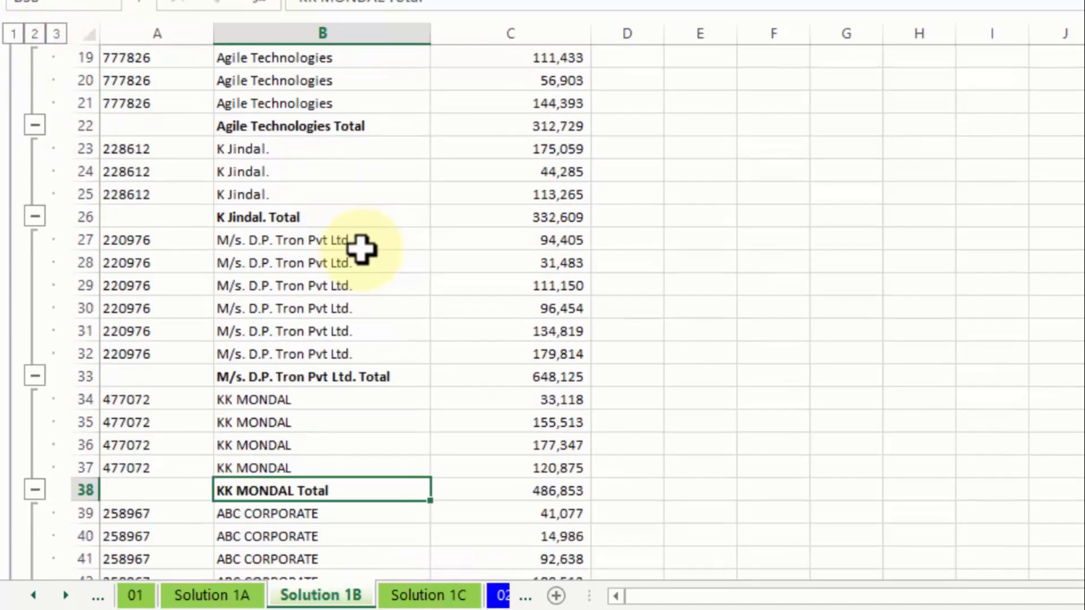
{"action": "scroll", "coordinate": [360, 249], "scroll_direction": "up", "scroll_amount": 6}
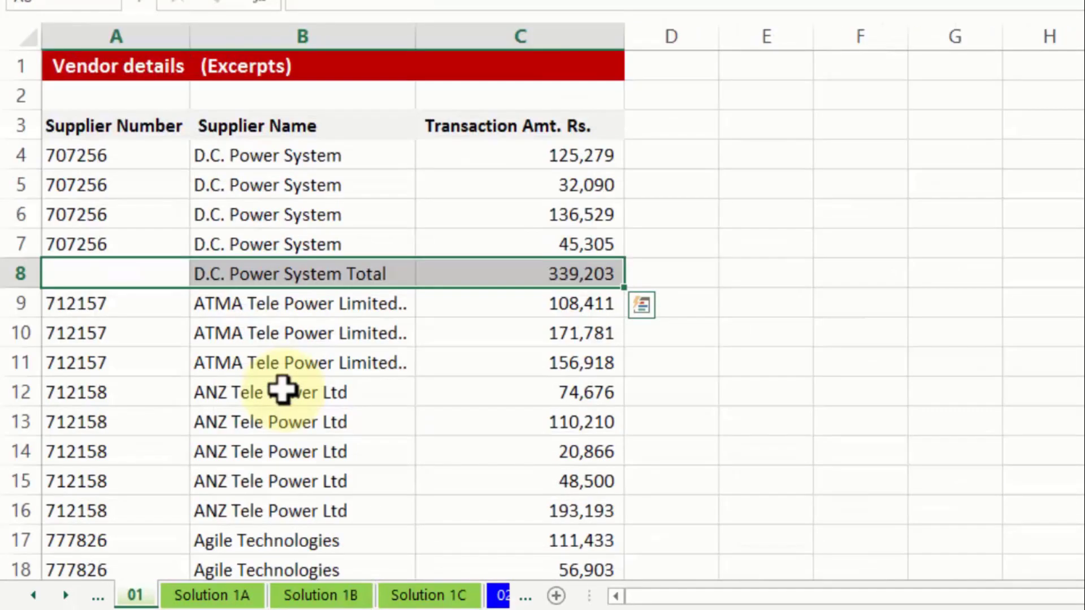
{"action": "key", "text": "ctrl+z"}
{"action": "key", "text": "ctrl+z"}
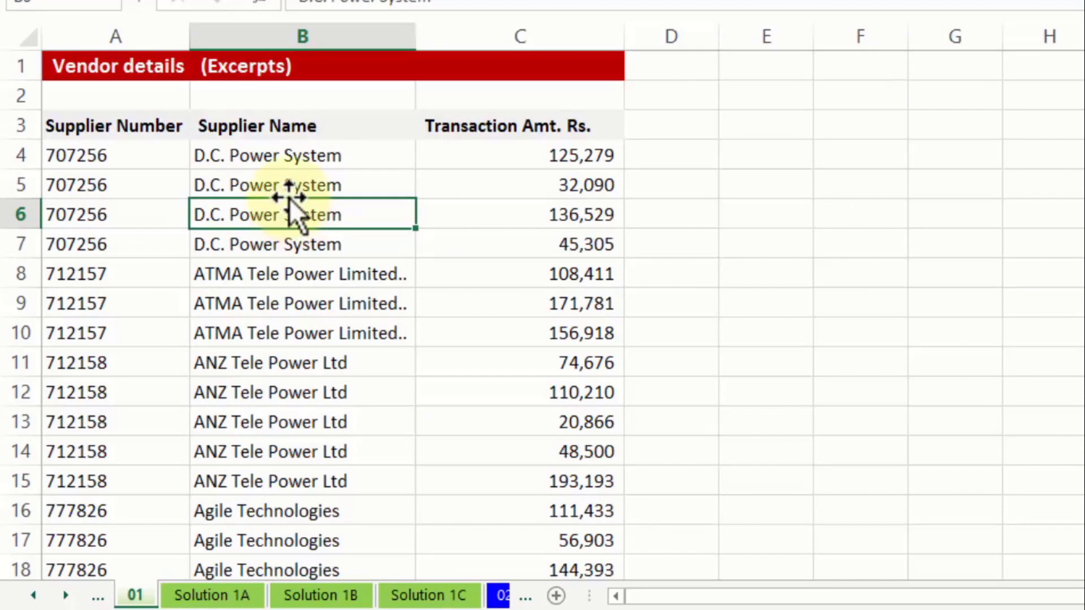
{"action": "left_click_drag", "start_coordinate": [291, 151], "coordinate": [287, 236]}
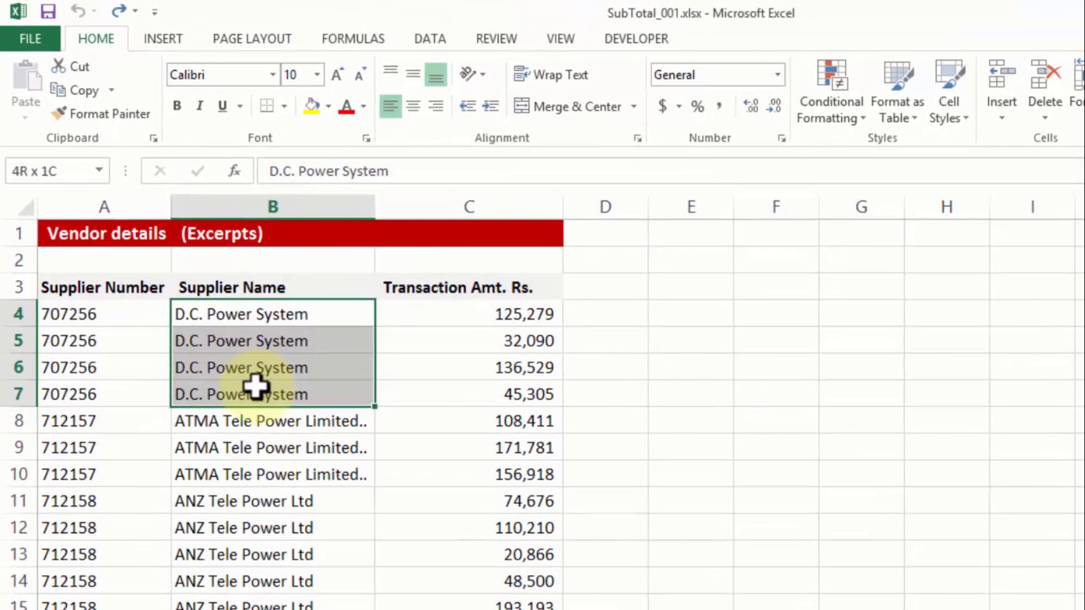
{"action": "left_click_drag", "start_coordinate": [255, 387], "coordinate": [310, 371]}
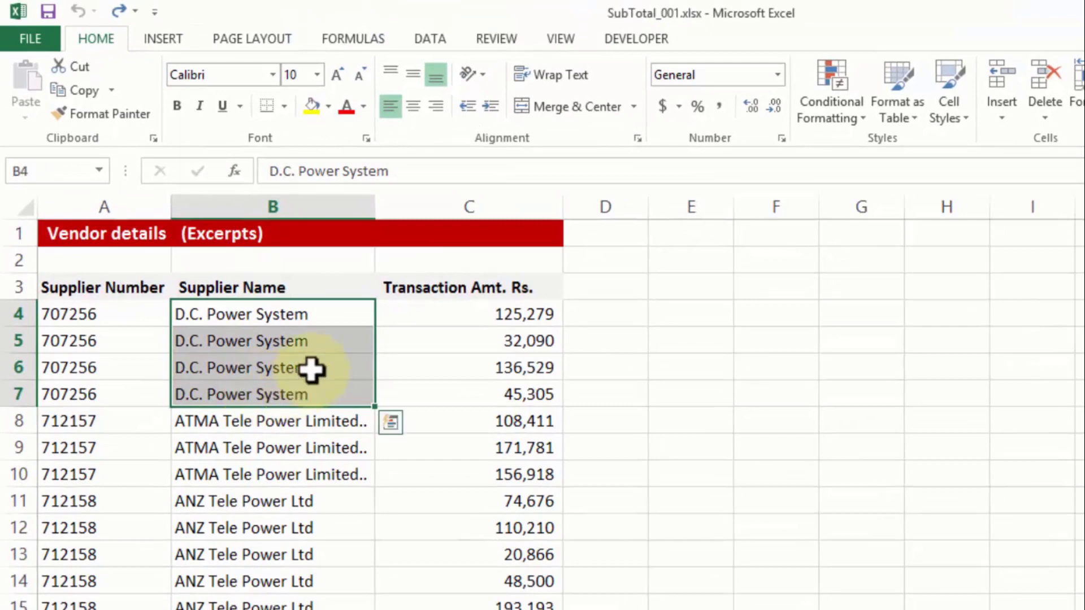
{"action": "left_click_drag", "start_coordinate": [305, 424], "coordinate": [291, 481]}
{"action": "left_click", "coordinate": [270, 501]}
{"action": "left_click_drag", "start_coordinate": [270, 531], "coordinate": [277, 598]}
{"action": "left_click", "coordinate": [269, 394]}
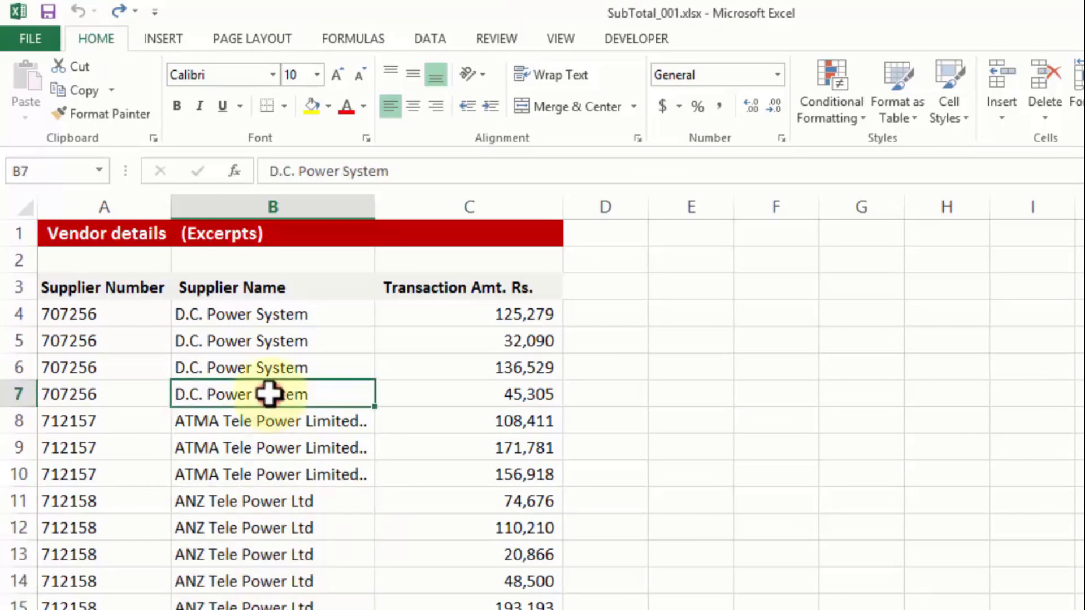
Step: Select the vendor data, start a sort by Supplier Name, then cancel it unchanged
{"action": "key", "text": "ctrl+a"}
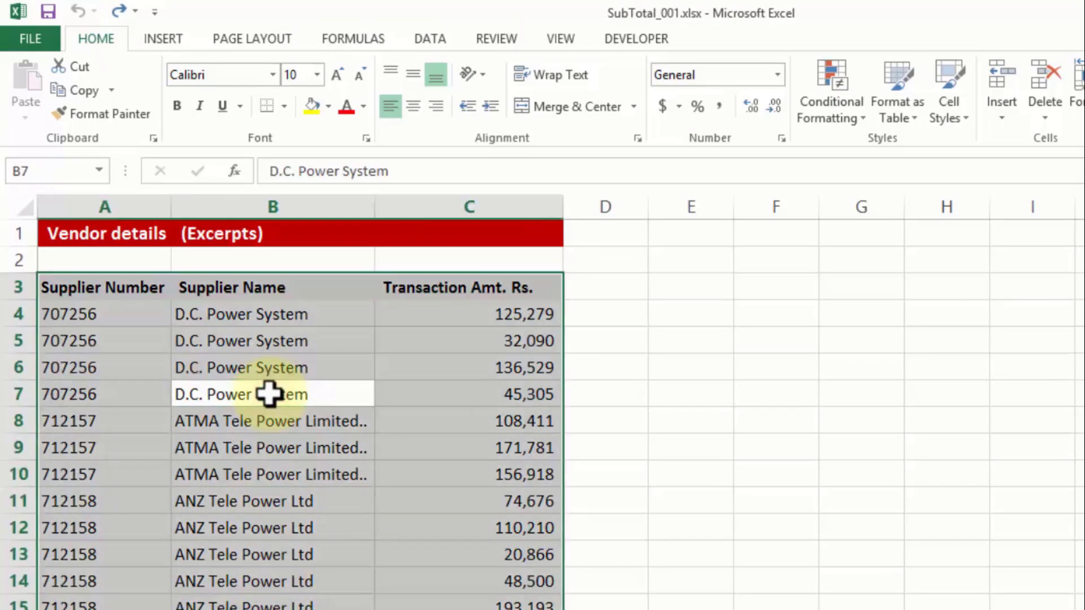
{"action": "left_click", "coordinate": [427, 38]}
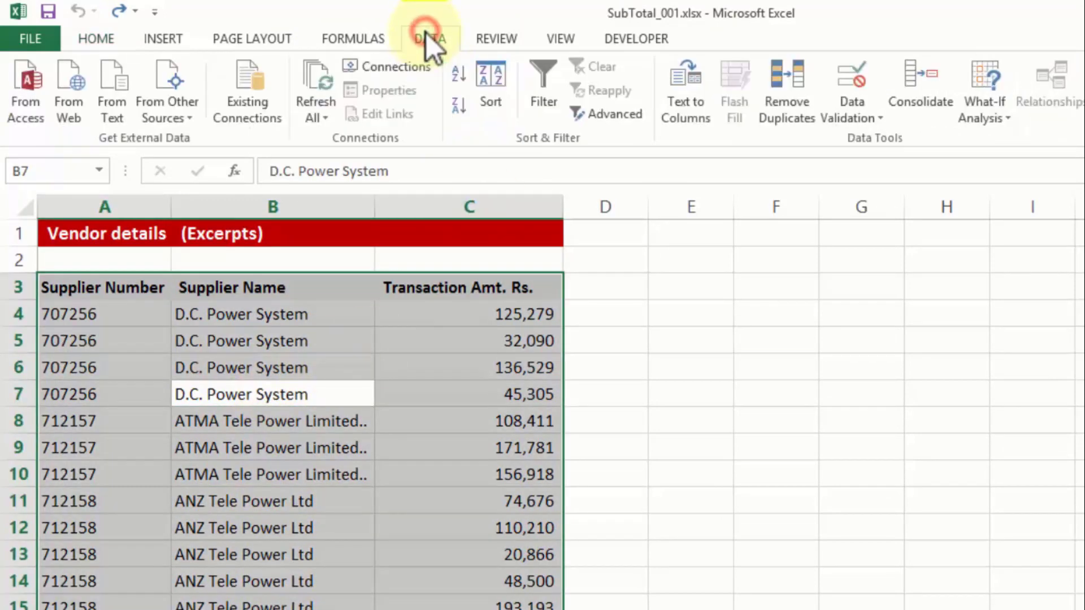
{"action": "left_click", "coordinate": [490, 101]}
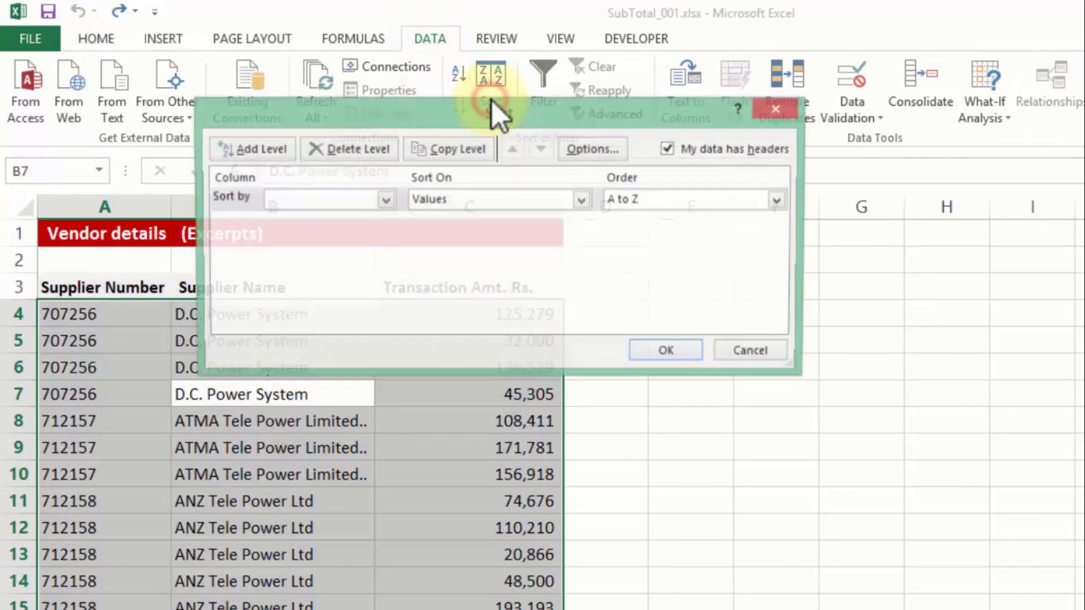
{"action": "left_click", "coordinate": [354, 200]}
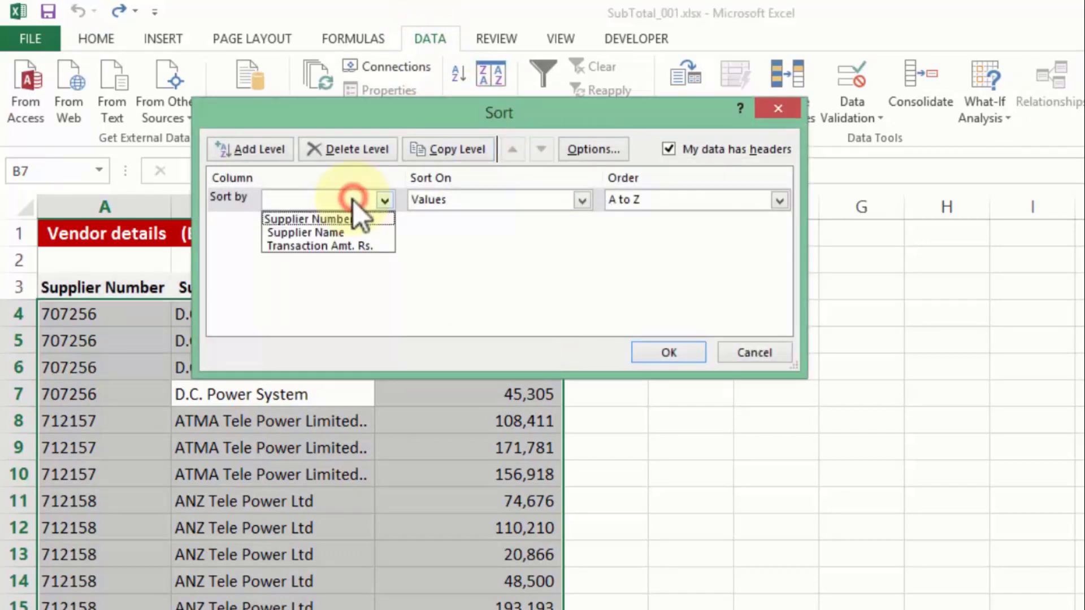
{"action": "left_click", "coordinate": [345, 232]}
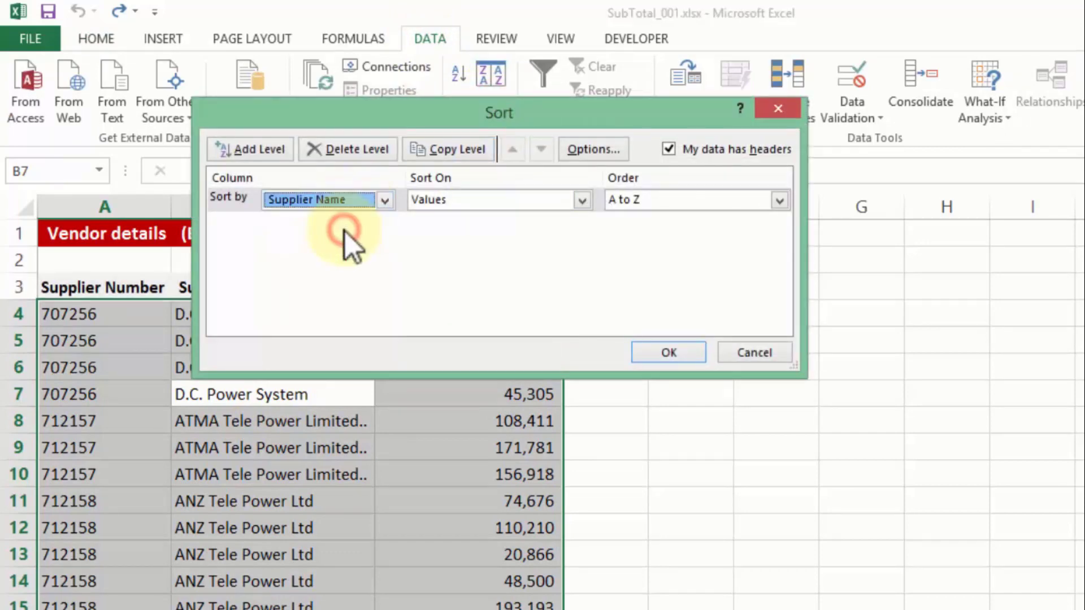
{"action": "left_click", "coordinate": [746, 352]}
{"action": "left_click", "coordinate": [366, 342]}
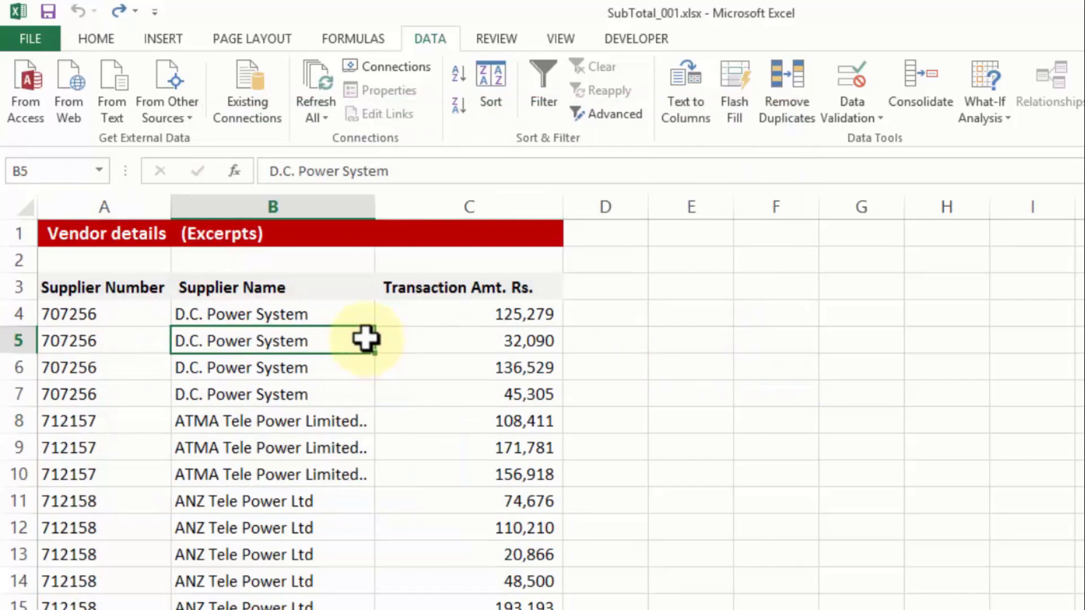
Step: Add Sum subtotals of Transaction Amt. Rs. at each change in Supplier Name to the vendor list
{"action": "key", "text": "ctrl+a"}
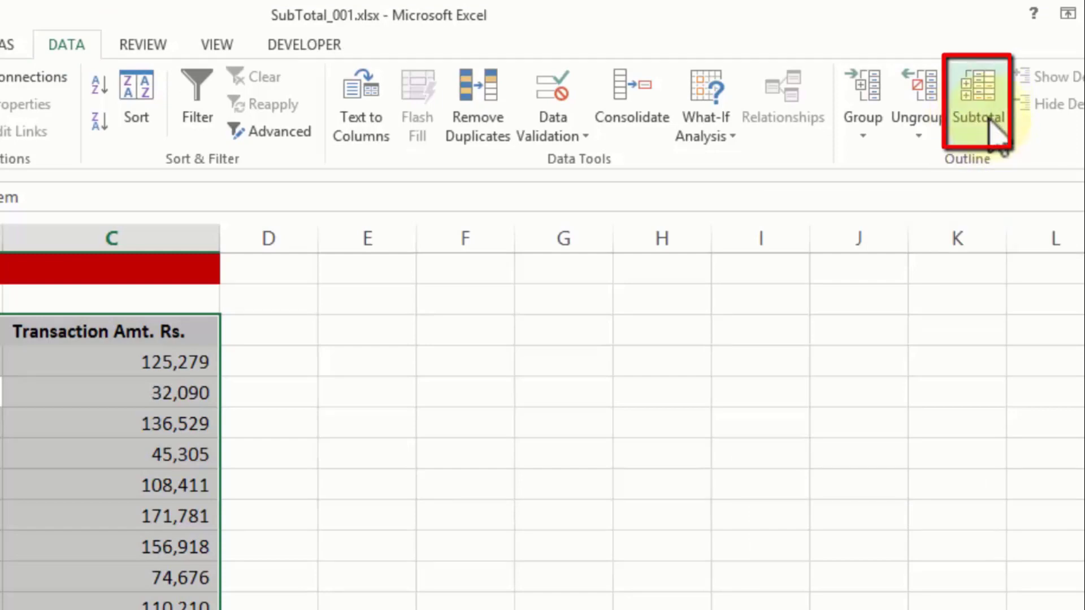
{"action": "left_click", "coordinate": [988, 119]}
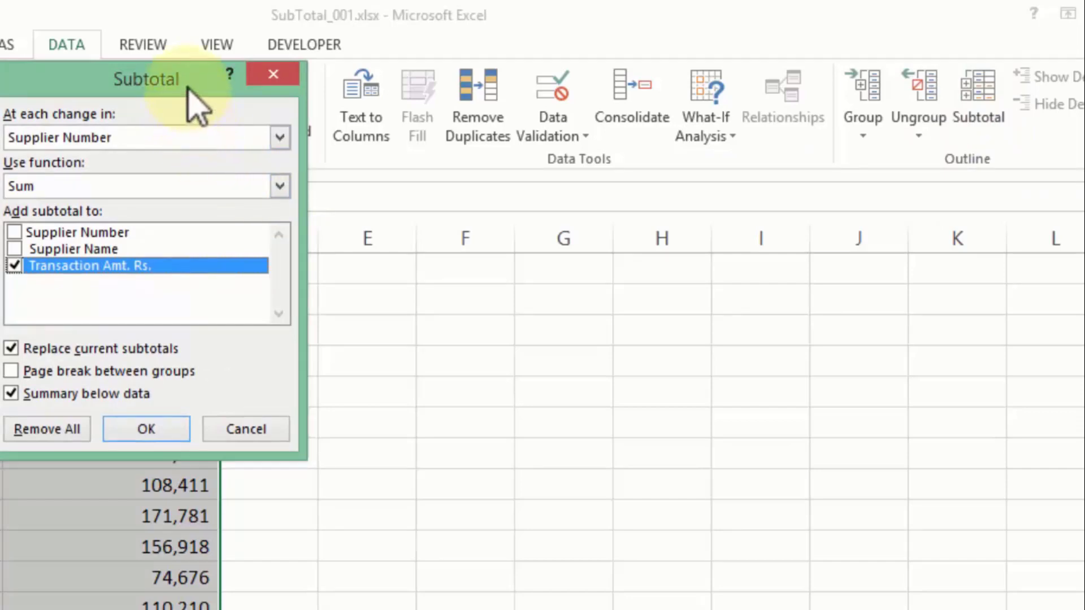
{"action": "left_click_drag", "start_coordinate": [190, 90], "coordinate": [218, 312]}
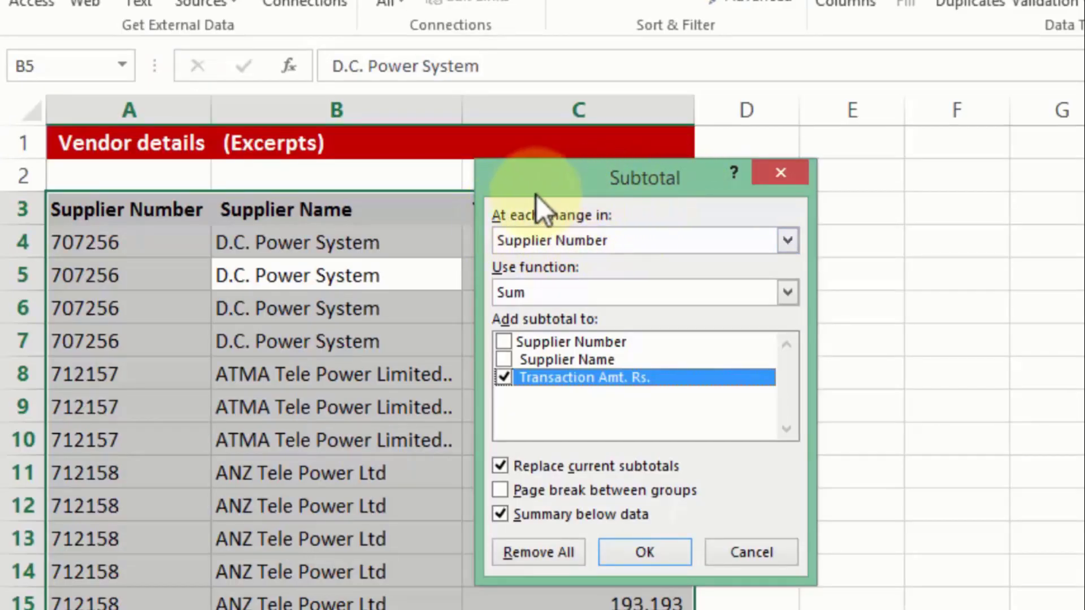
{"action": "left_click", "coordinate": [566, 239]}
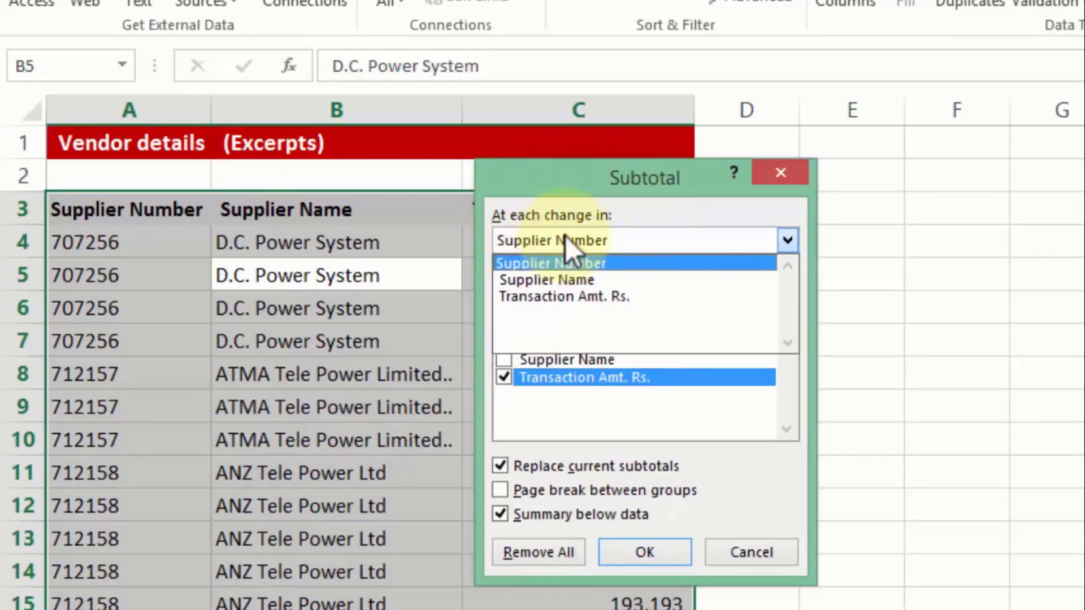
{"action": "left_click", "coordinate": [570, 280]}
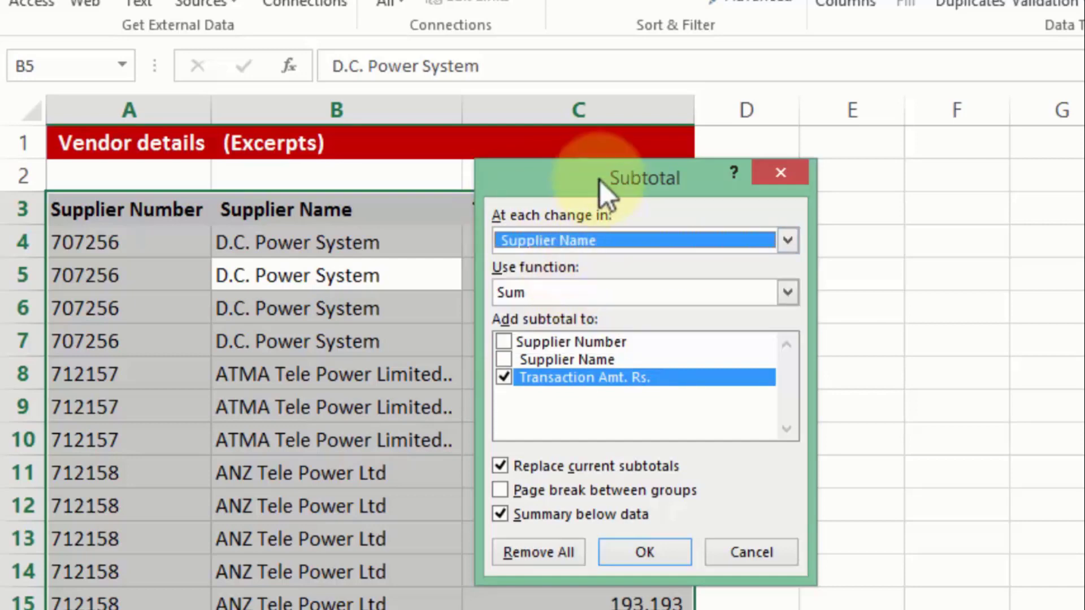
{"action": "left_click_drag", "start_coordinate": [601, 174], "coordinate": [754, 18]}
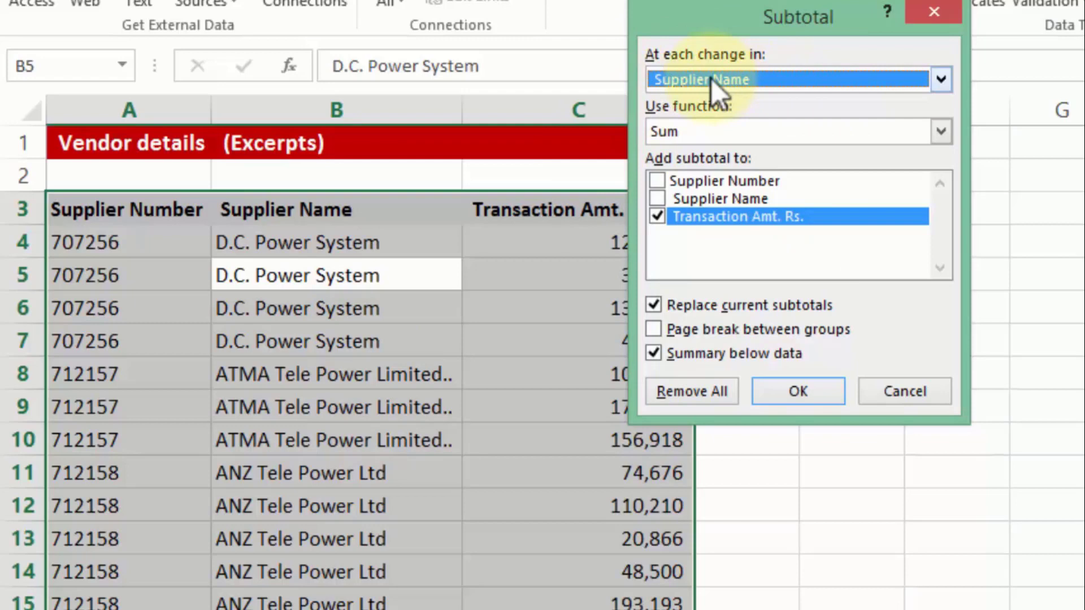
{"action": "left_click", "coordinate": [706, 128]}
{"action": "left_click", "coordinate": [704, 130]}
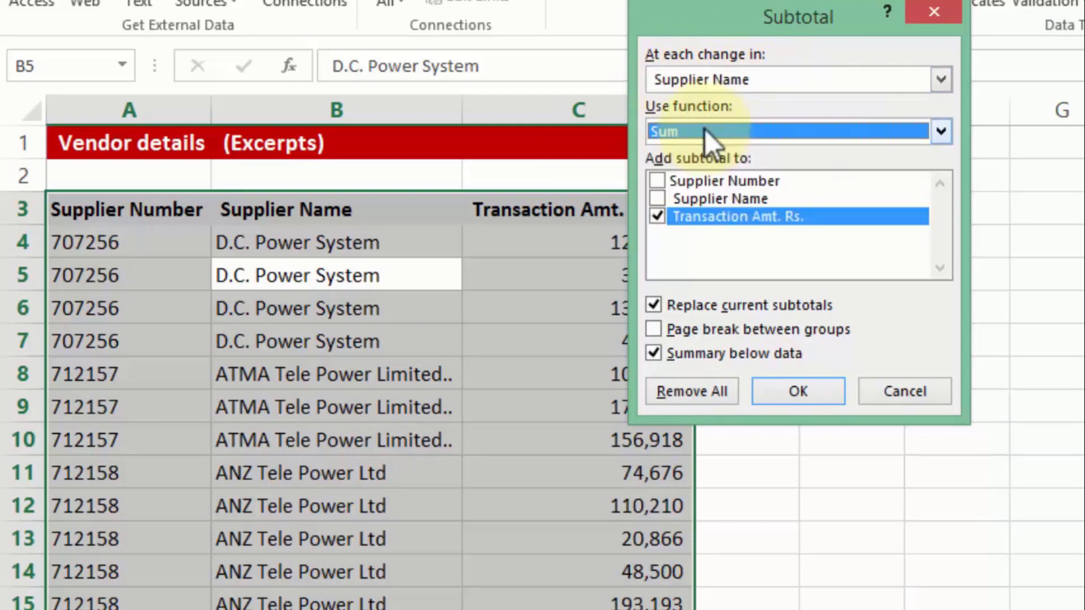
{"action": "left_click", "coordinate": [705, 130]}
{"action": "left_click", "coordinate": [704, 132]}
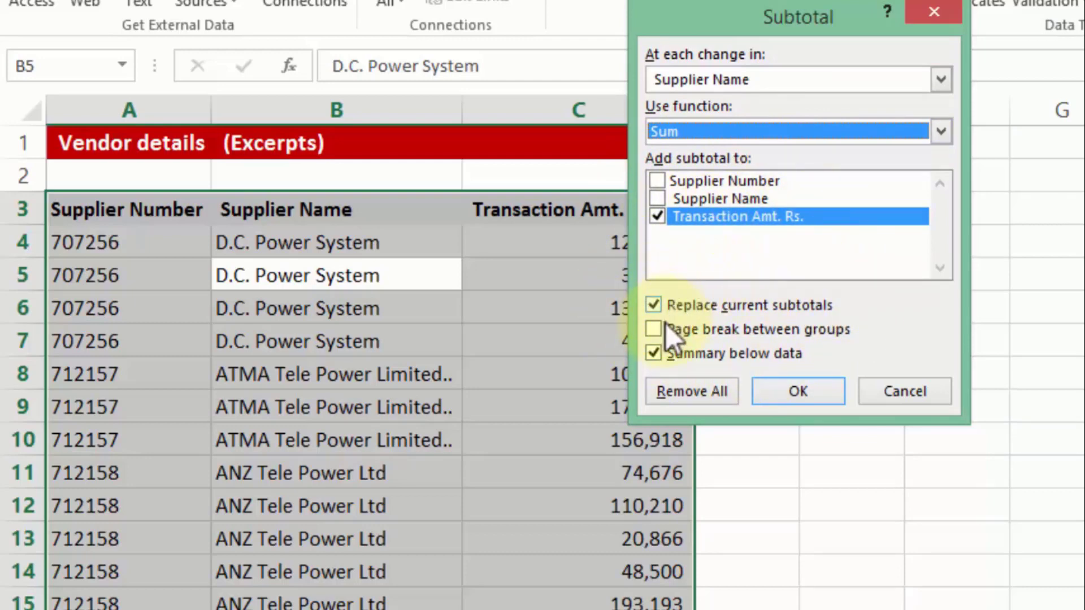
{"action": "left_click", "coordinate": [797, 391]}
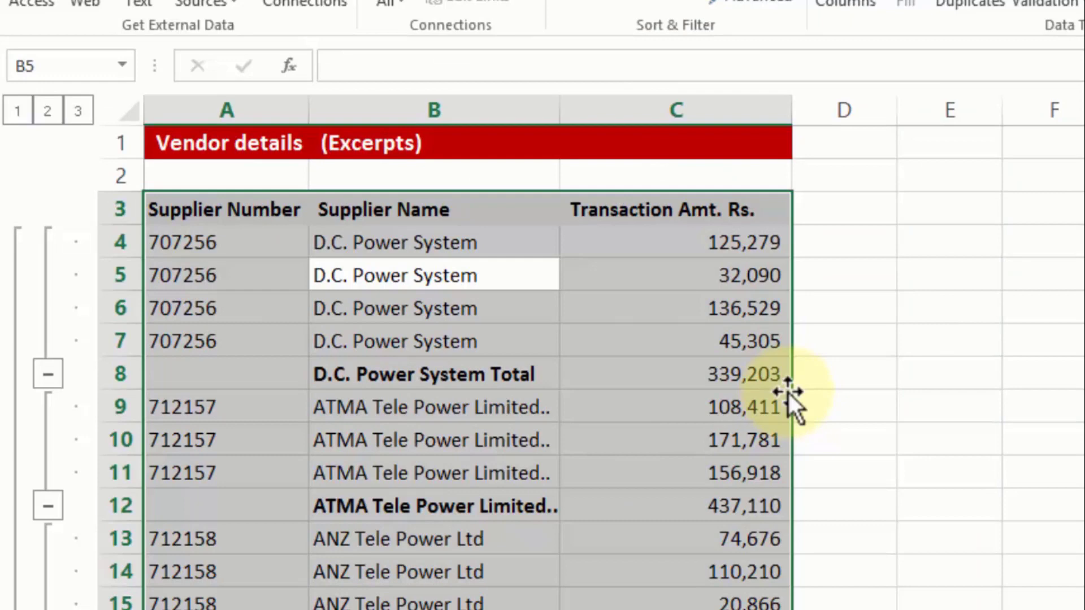
Step: Compare outline levels 2, 1 and 3, ending at level 2 with only totals and the 6,644,952 Grand Total
{"action": "left_click_drag", "start_coordinate": [189, 372], "coordinate": [709, 363]}
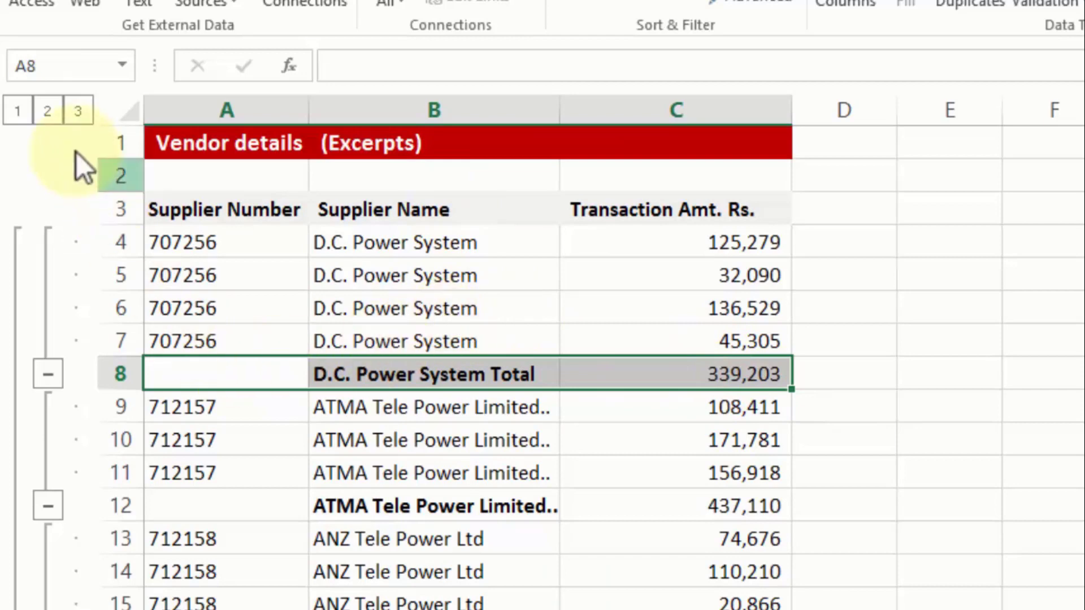
{"action": "left_click", "coordinate": [49, 112]}
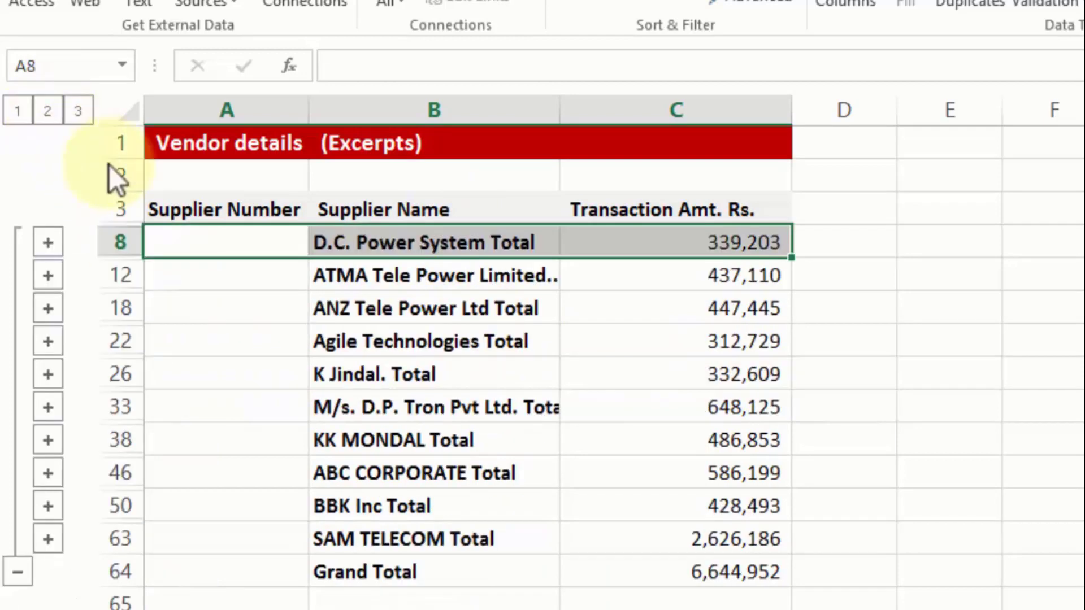
{"action": "left_click", "coordinate": [21, 111]}
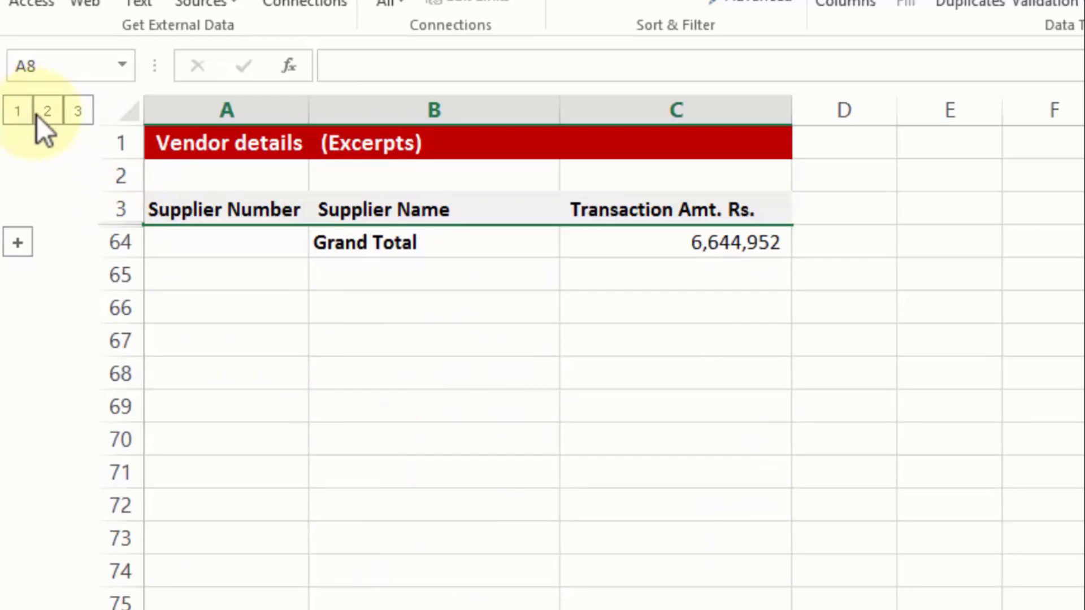
{"action": "left_click", "coordinate": [47, 111]}
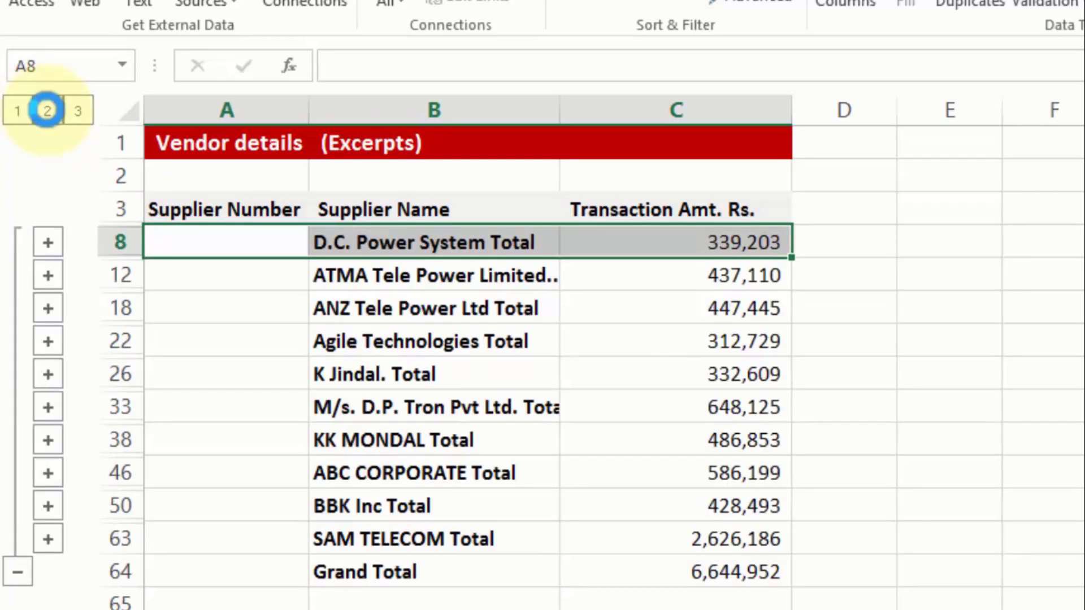
{"action": "left_click", "coordinate": [78, 113]}
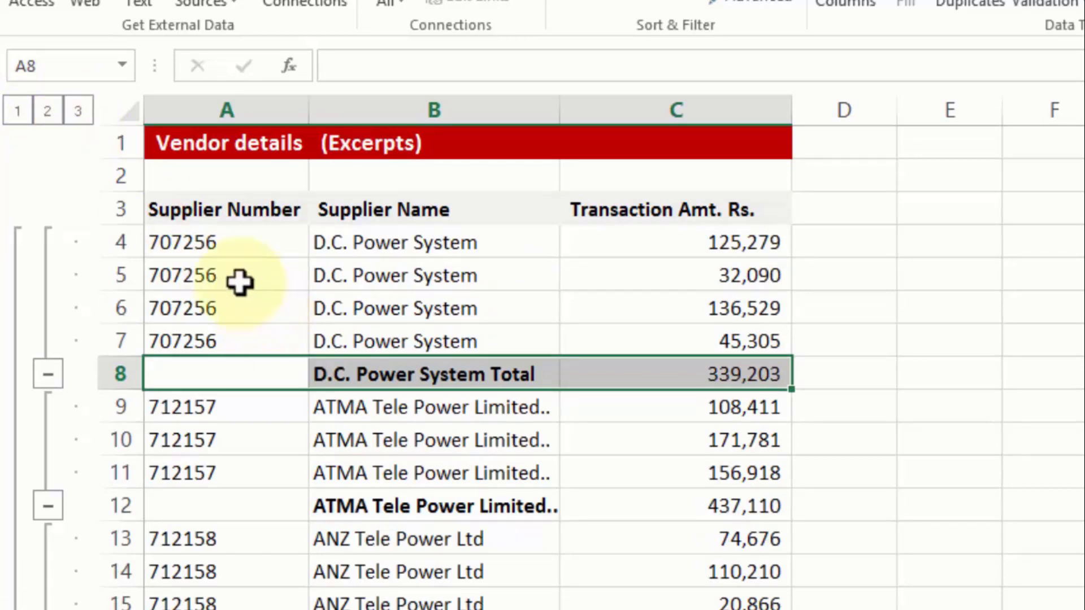
{"action": "left_click", "coordinate": [54, 118]}
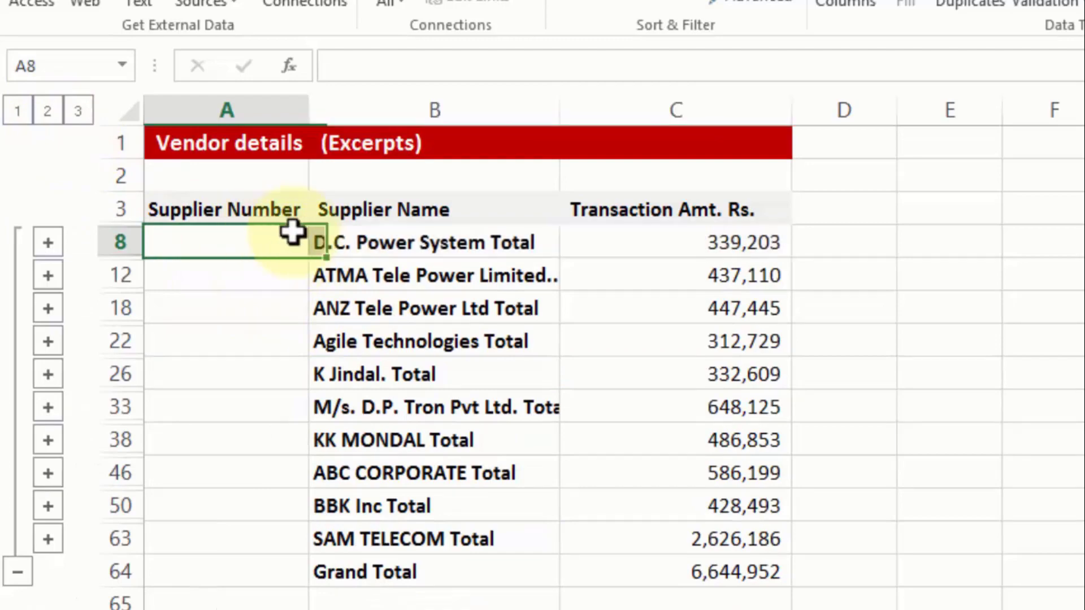
Step: Select the total rows A8:C64 at outline level 2, then undo the earlier yellow fill
{"action": "left_click_drag", "start_coordinate": [291, 232], "coordinate": [691, 583]}
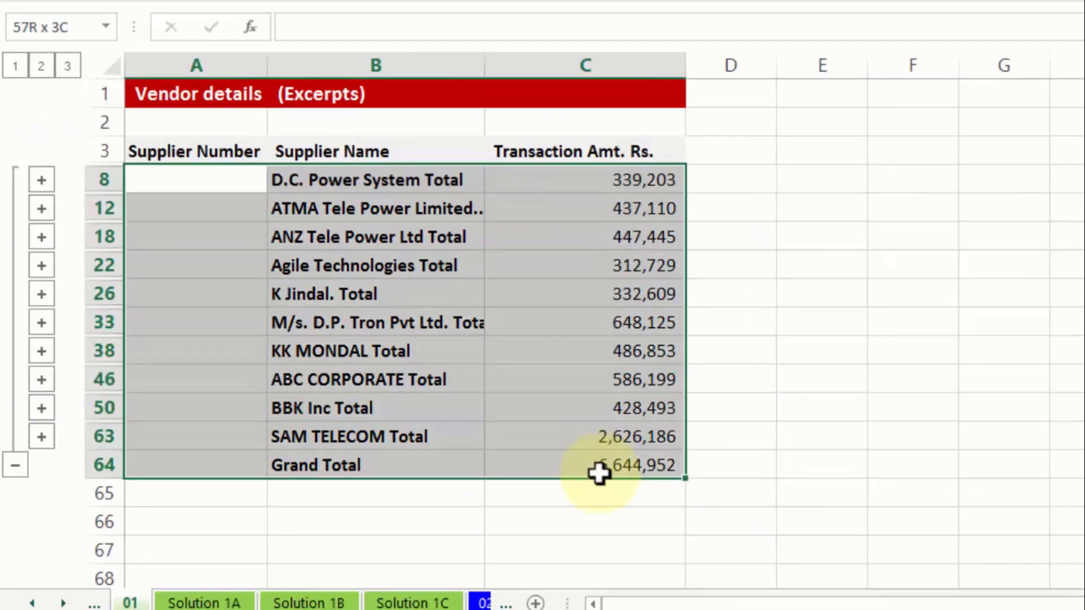
{"action": "left_click", "coordinate": [67, 66]}
{"action": "left_click", "coordinate": [42, 66]}
{"action": "left_click_drag", "start_coordinate": [182, 163], "coordinate": [577, 480]}
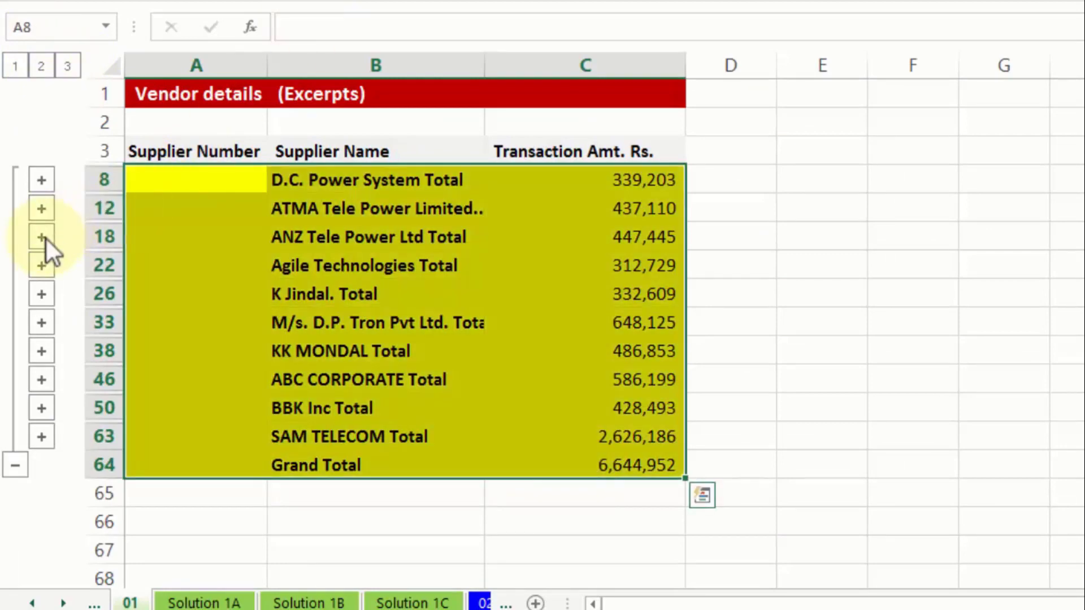
{"action": "left_click", "coordinate": [46, 240]}
{"action": "left_click", "coordinate": [42, 209]}
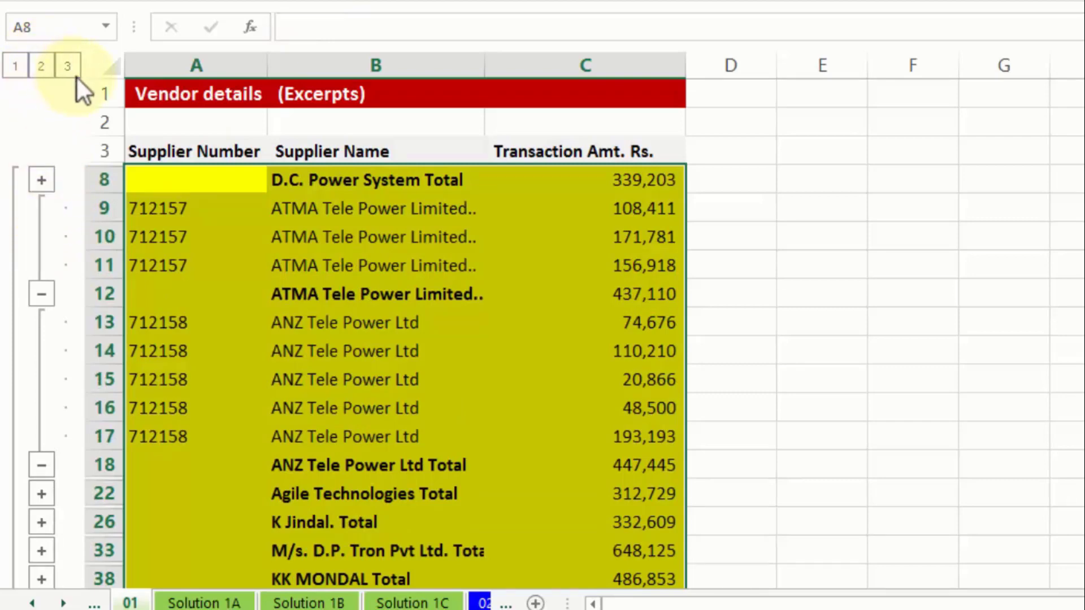
{"action": "key", "text": "ctrl+z"}
{"action": "key", "text": "ctrl+z"}
{"action": "key", "text": "ctrl+z"}
{"action": "left_click", "coordinate": [273, 237]}
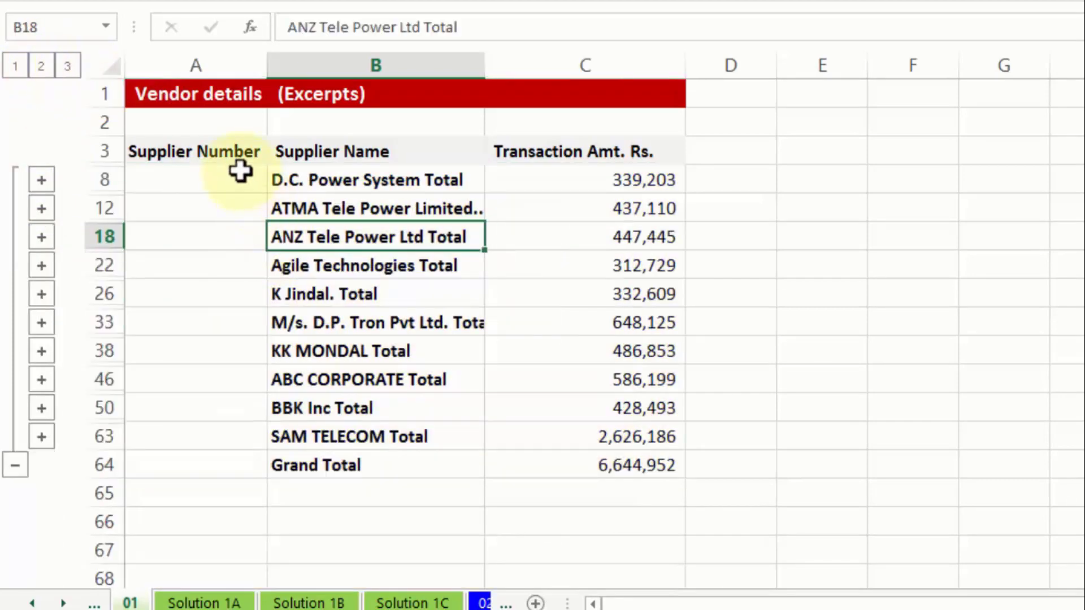
Step: Fill only the visible total rows, row 8 through Grand Total, orange, then re-expand the detail rows
{"action": "left_click_drag", "start_coordinate": [240, 170], "coordinate": [585, 451]}
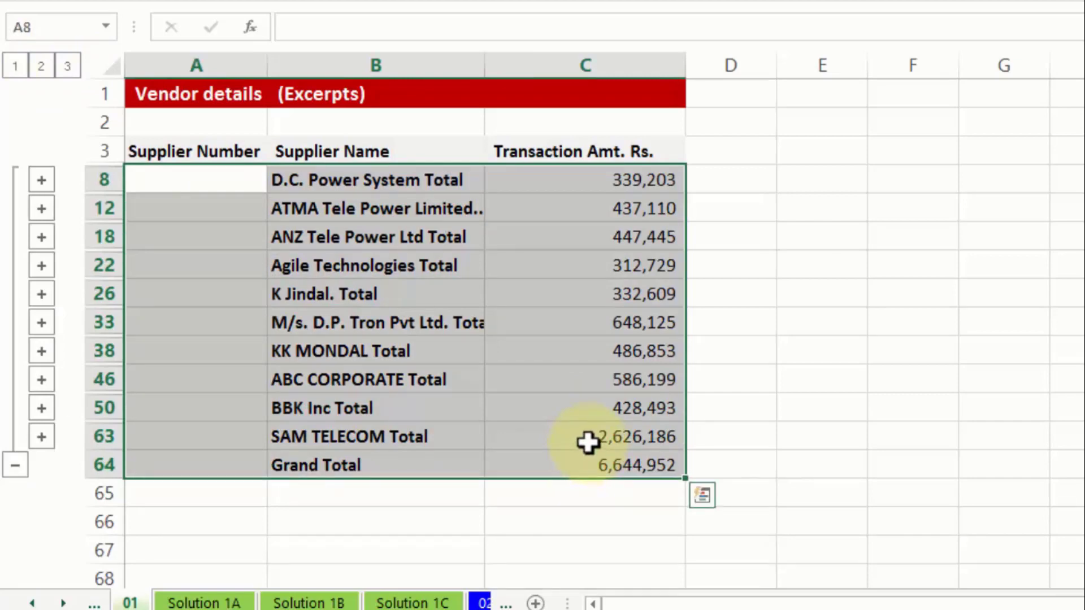
{"action": "key", "text": "alt+semicolon"}
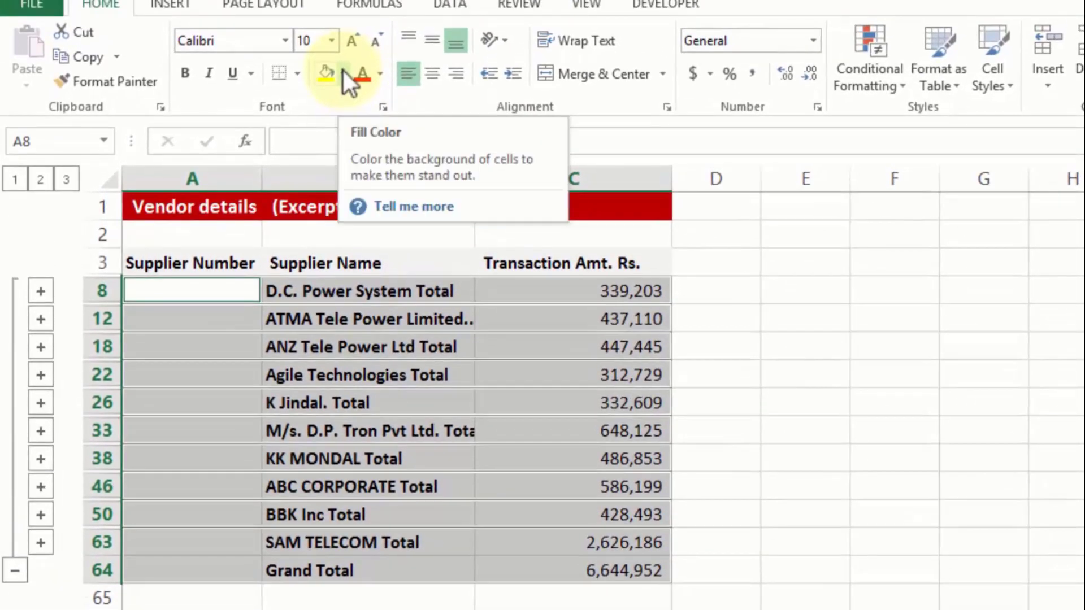
{"action": "left_click", "coordinate": [344, 71]}
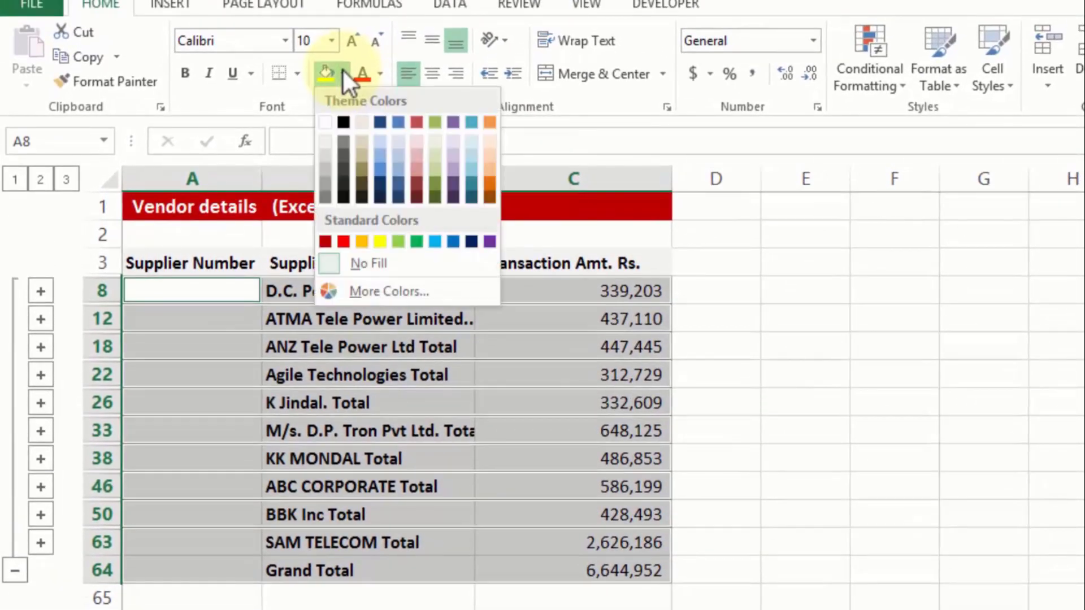
{"action": "left_click", "coordinate": [362, 242]}
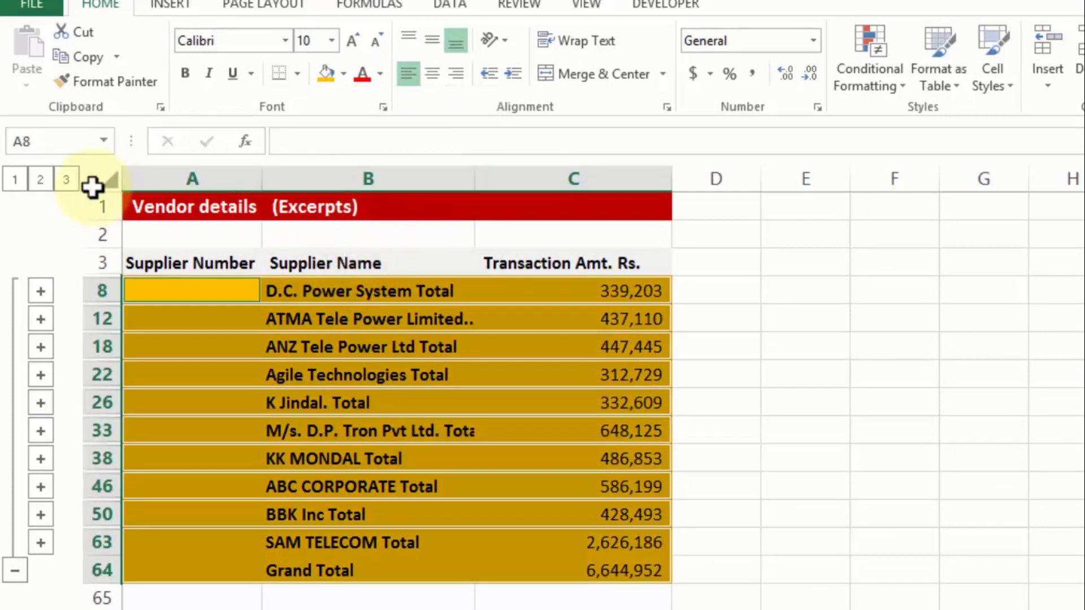
{"action": "left_click", "coordinate": [67, 185]}
{"action": "scroll", "coordinate": [483, 355], "scroll_direction": "down", "scroll_amount": 8}
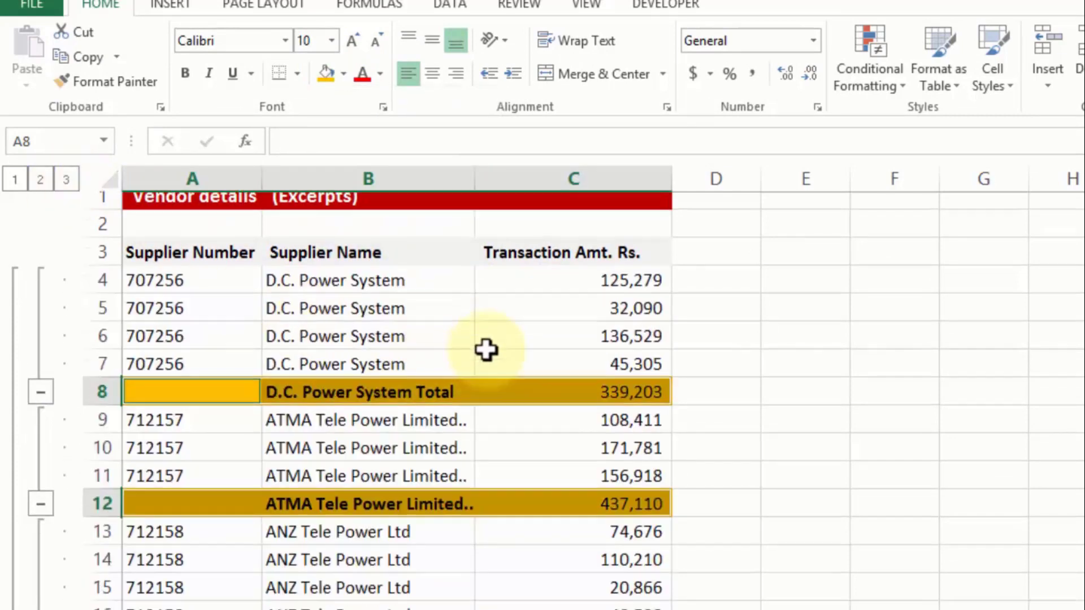
{"action": "scroll", "coordinate": [482, 358], "scroll_direction": "down", "scroll_amount": 4}
{"action": "scroll", "coordinate": [482, 358], "scroll_direction": "up", "scroll_amount": 12}
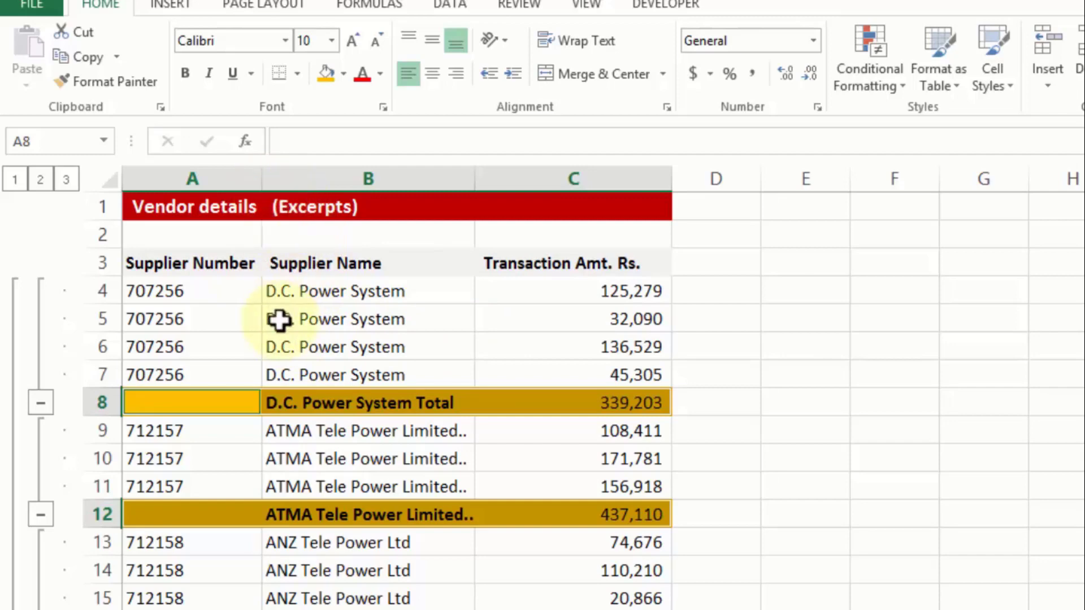
{"action": "left_click_drag", "start_coordinate": [279, 320], "coordinate": [279, 347]}
{"action": "left_click", "coordinate": [222, 405]}
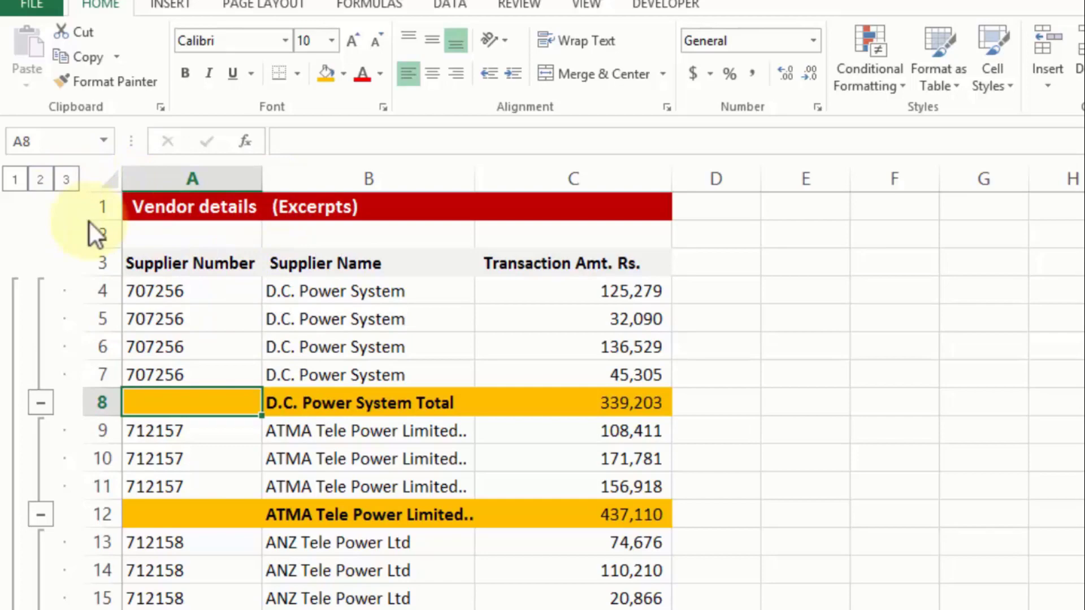
Step: Select column A from the Supplier Number header down and pick only its blank cells via Go To Special
{"action": "left_click", "coordinate": [195, 264]}
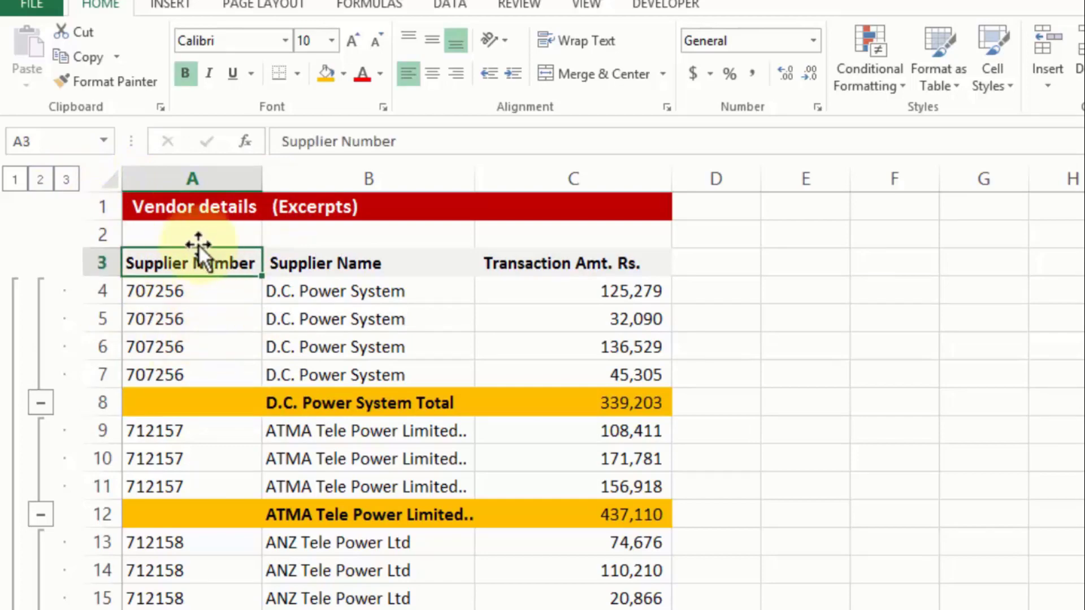
{"action": "left_click_drag", "start_coordinate": [208, 256], "coordinate": [215, 594]}
{"action": "scroll", "coordinate": [600, 437], "scroll_direction": "up", "scroll_amount": 16}
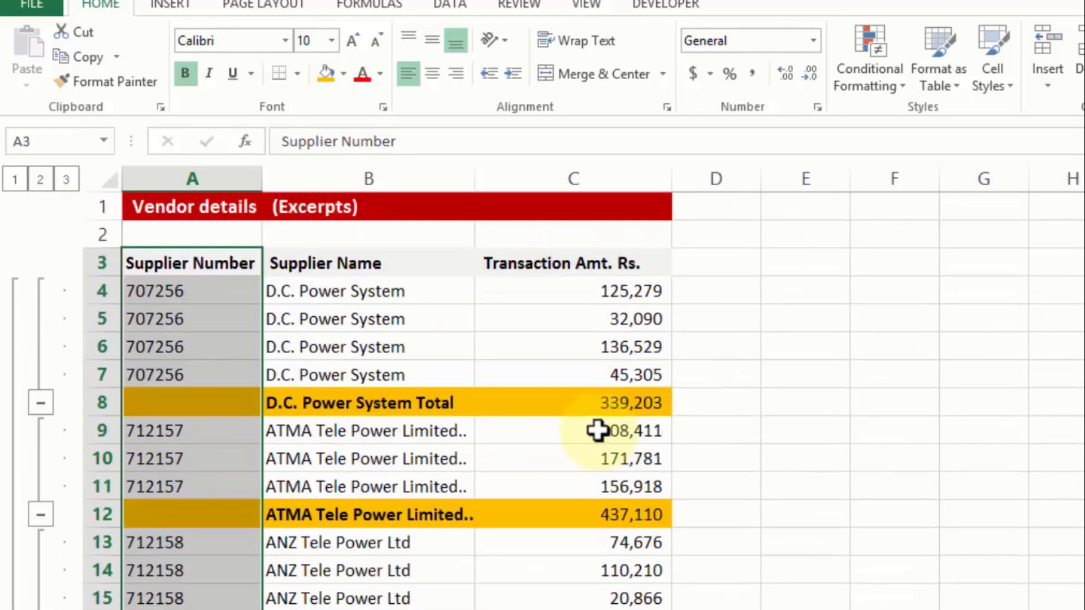
{"action": "key", "text": "ctrl+g"}
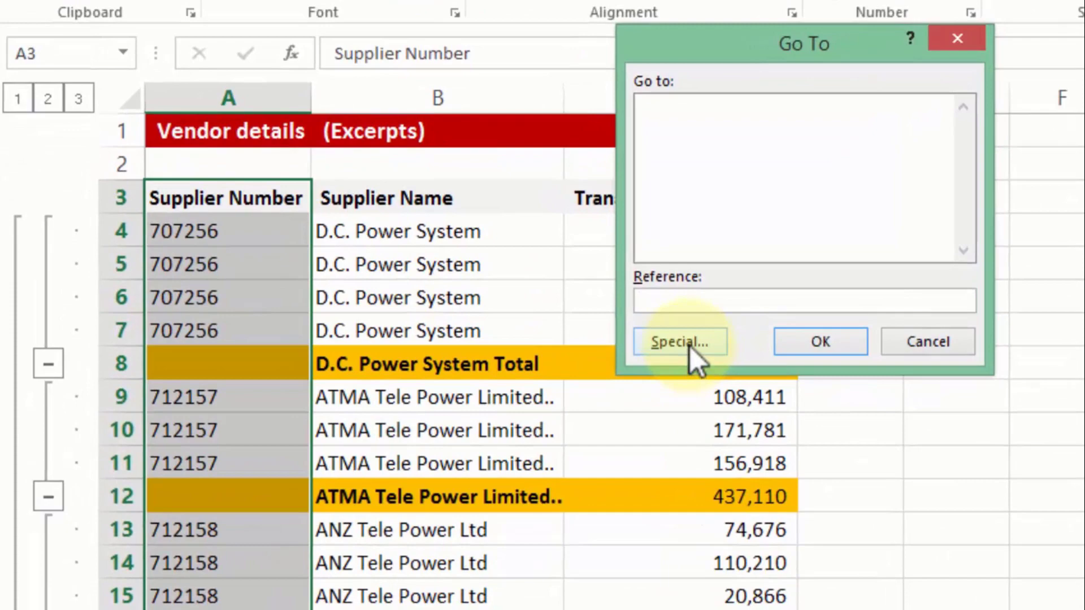
{"action": "left_click", "coordinate": [690, 347]}
{"action": "left_click", "coordinate": [662, 237]}
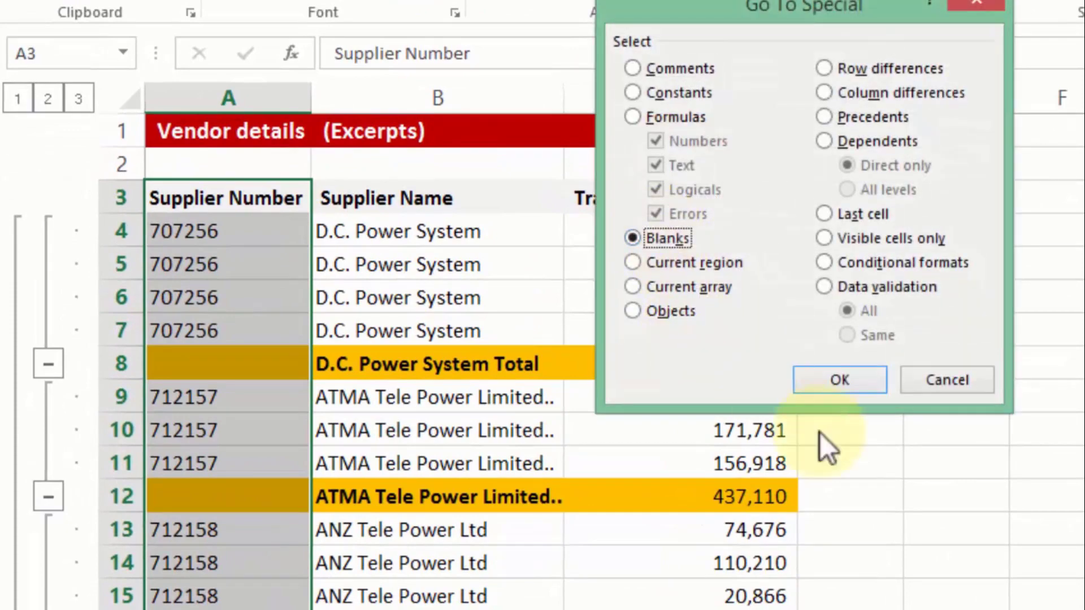
{"action": "left_click", "coordinate": [840, 381]}
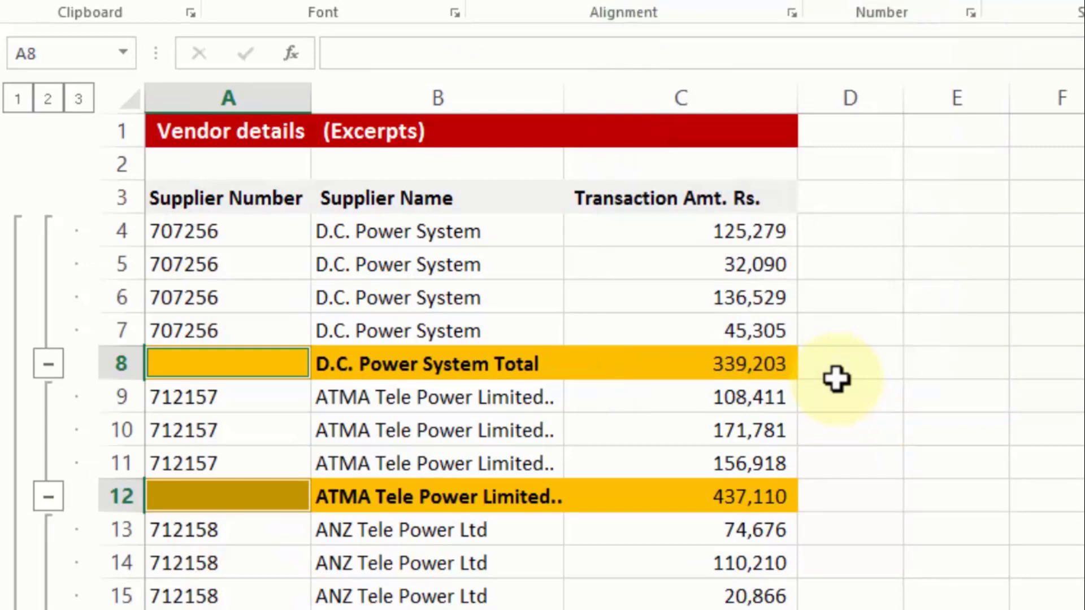
Step: Fill every selected blank with =A7&" Total" so they read like '707256 Total'
{"action": "type", "text": "="}
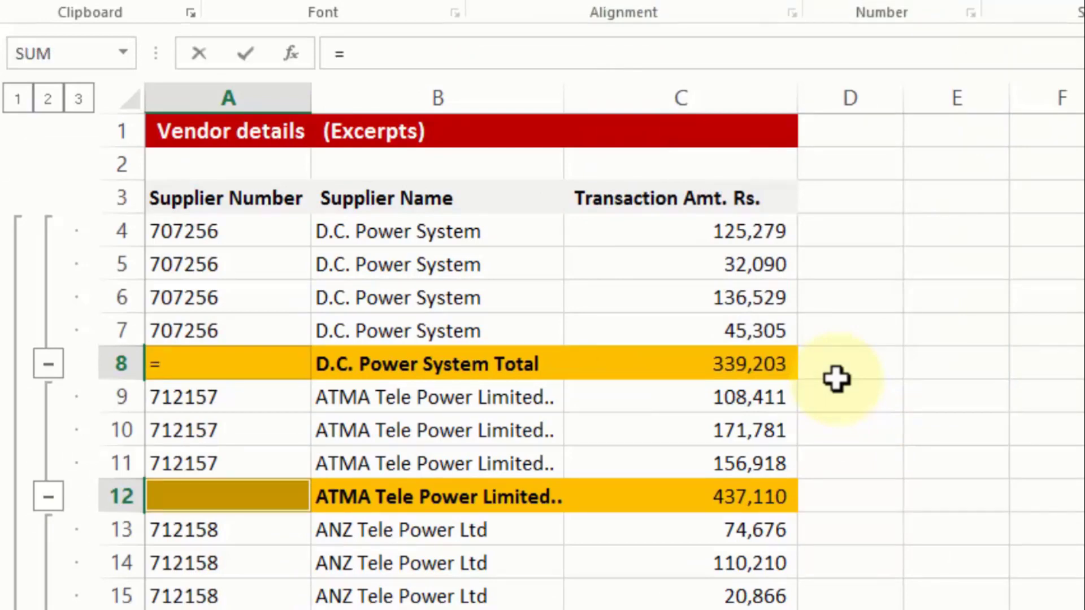
{"action": "key", "text": "Up"}
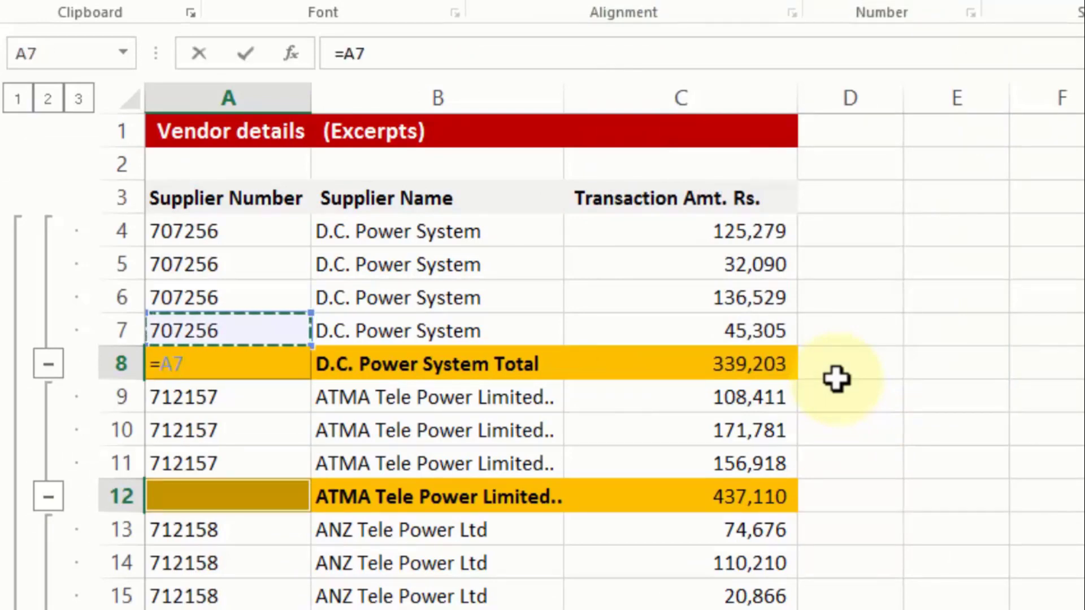
{"action": "type", "text": "&"}
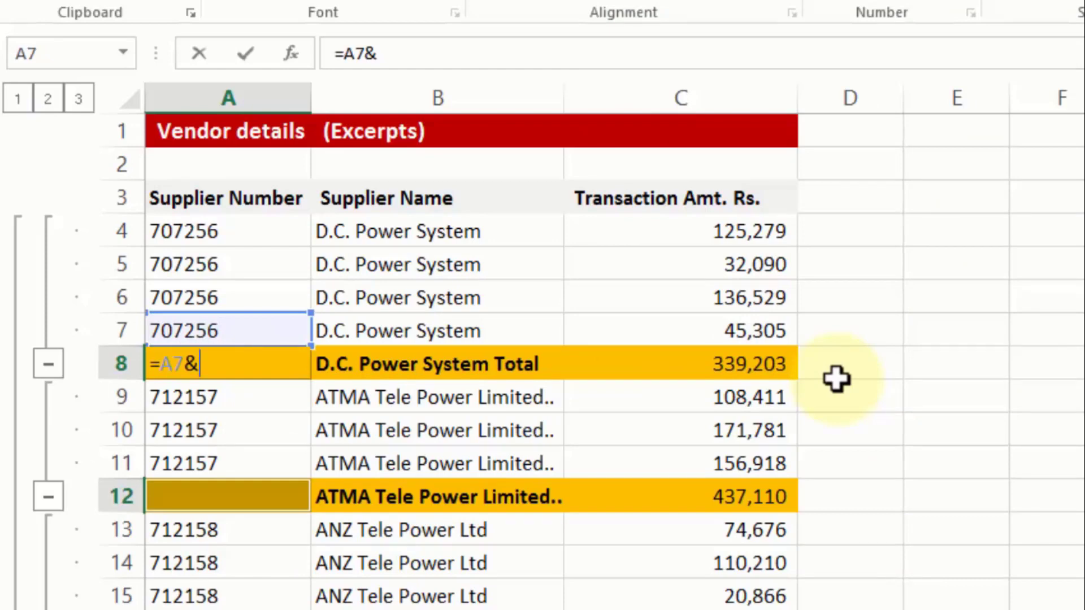
{"action": "type", "text": "\" \"&\""}
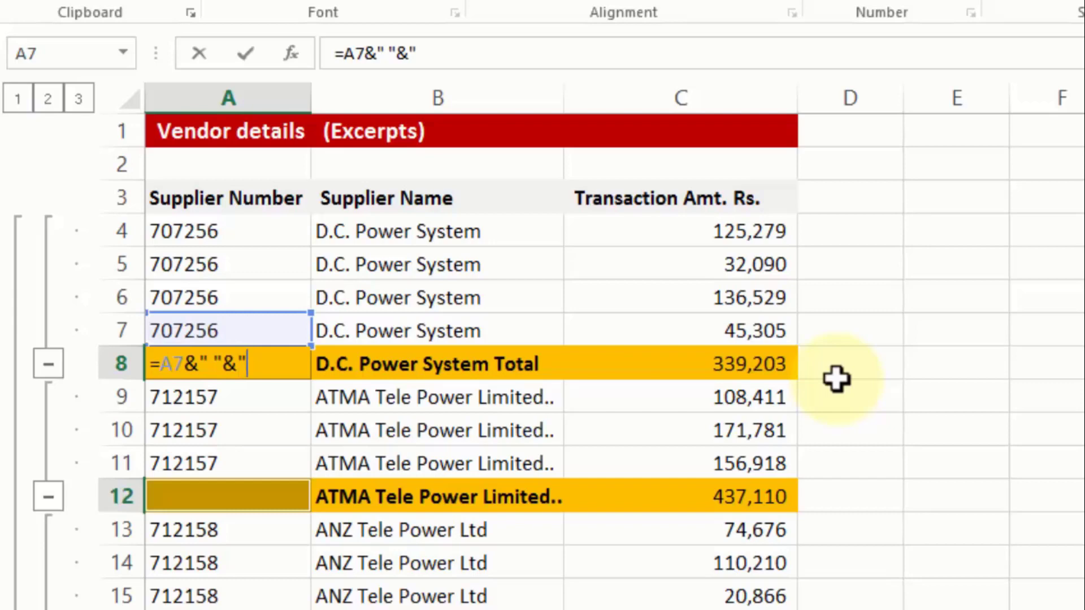
{"action": "type", "text": "Tota"}
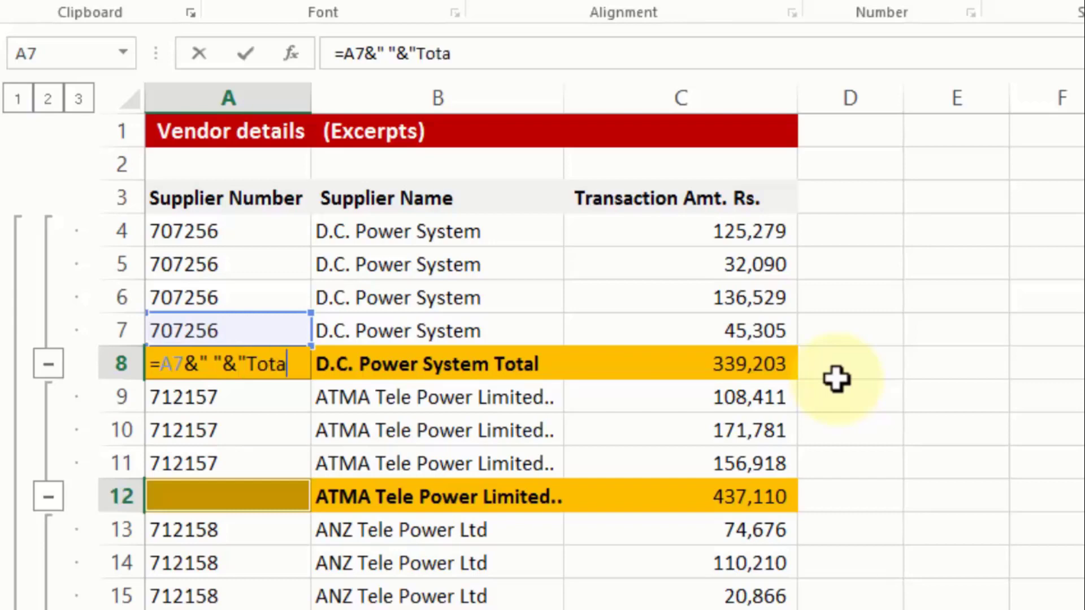
{"action": "type", "text": "l\""}
{"action": "key", "text": "BackSpace"}
{"action": "key", "text": "BackSpace"}
{"action": "key", "text": "BackSpace"}
{"action": "key", "text": "BackSpace"}
{"action": "key", "text": "BackSpace"}
{"action": "key", "text": "BackSpace"}
{"action": "key", "text": "BackSpace"}
{"action": "key", "text": "BackSpace"}
{"action": "key", "text": "BackSpace"}
{"action": "key", "text": "BackSpace"}
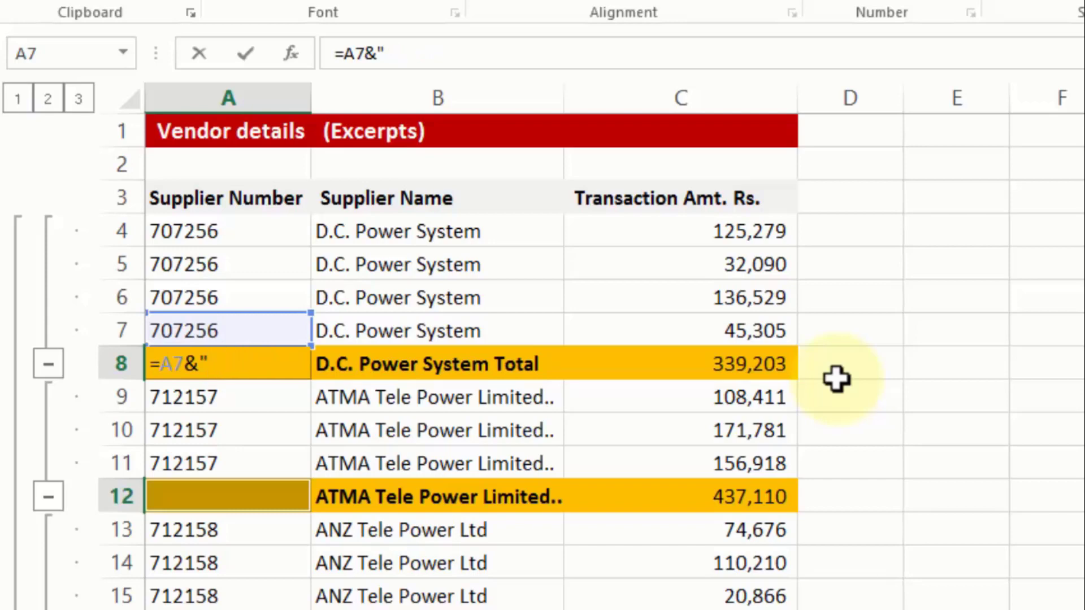
{"action": "type", "text": "Total\""}
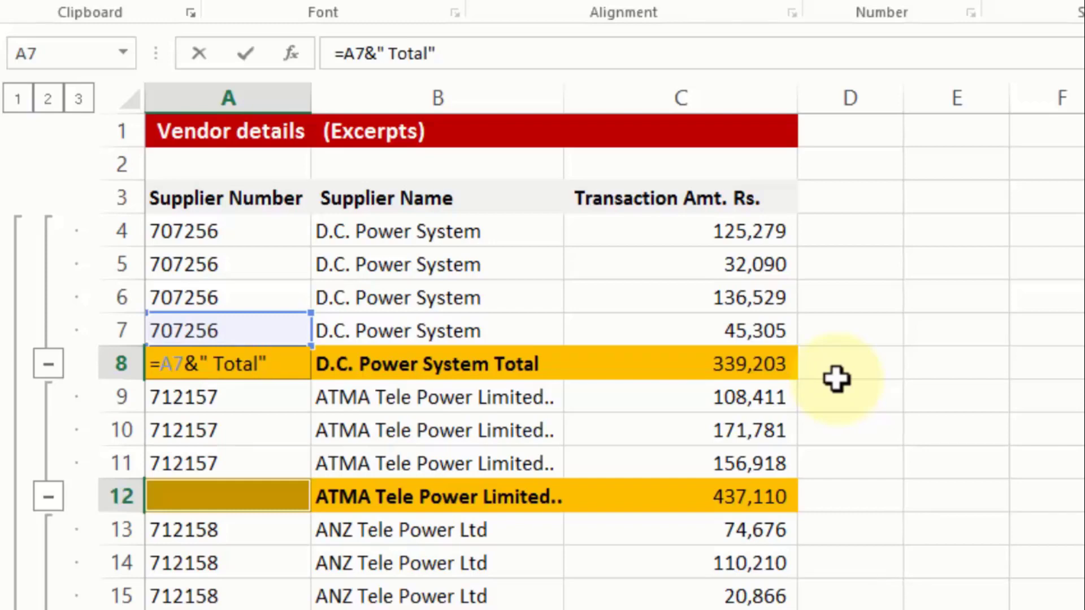
{"action": "key", "text": "ctrl+Return"}
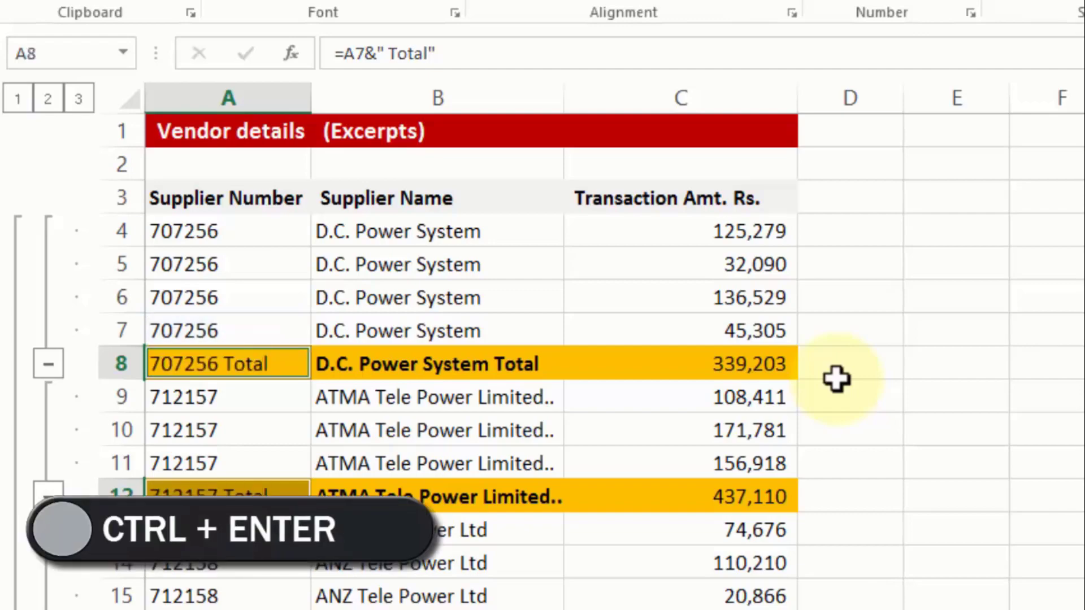
{"action": "left_click", "coordinate": [521, 388]}
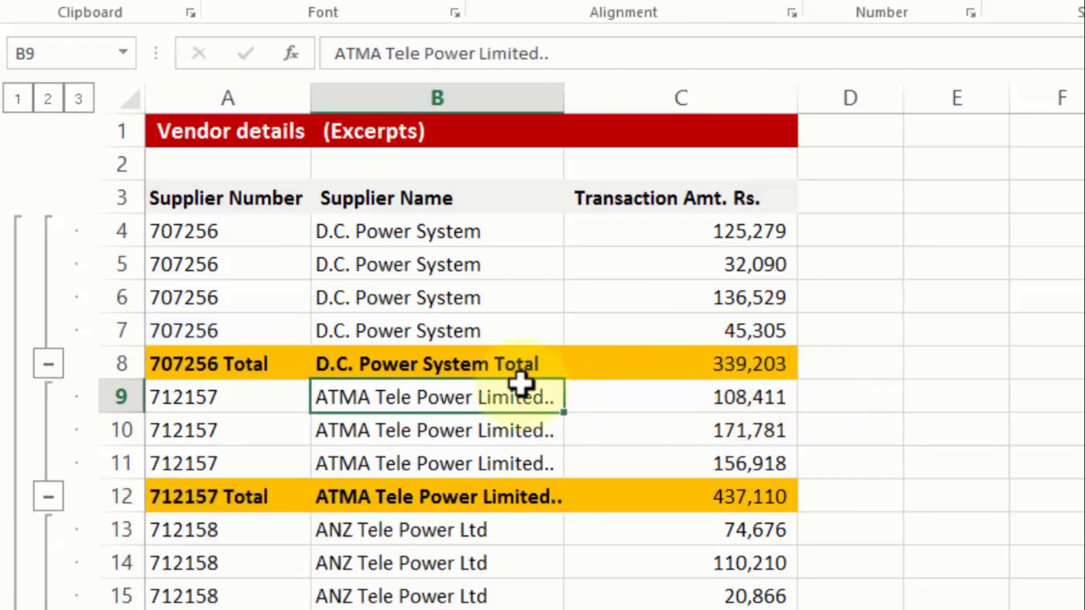
{"action": "scroll", "coordinate": [532, 316], "scroll_direction": "down", "scroll_amount": 2}
{"action": "scroll", "coordinate": [537, 325], "scroll_direction": "down", "scroll_amount": 9}
{"action": "scroll", "coordinate": [509, 325], "scroll_direction": "up", "scroll_amount": 11}
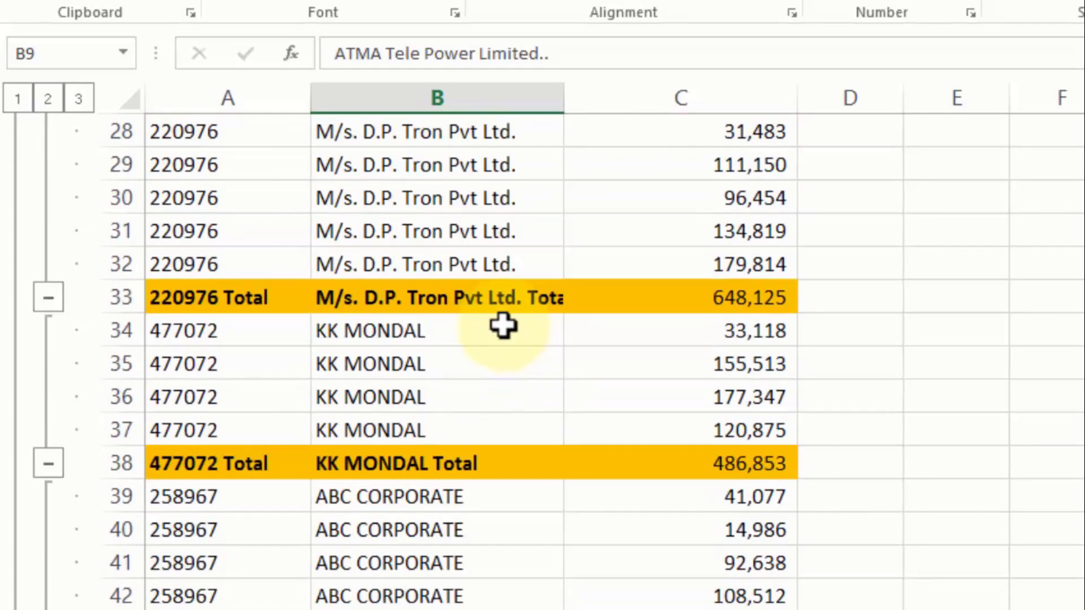